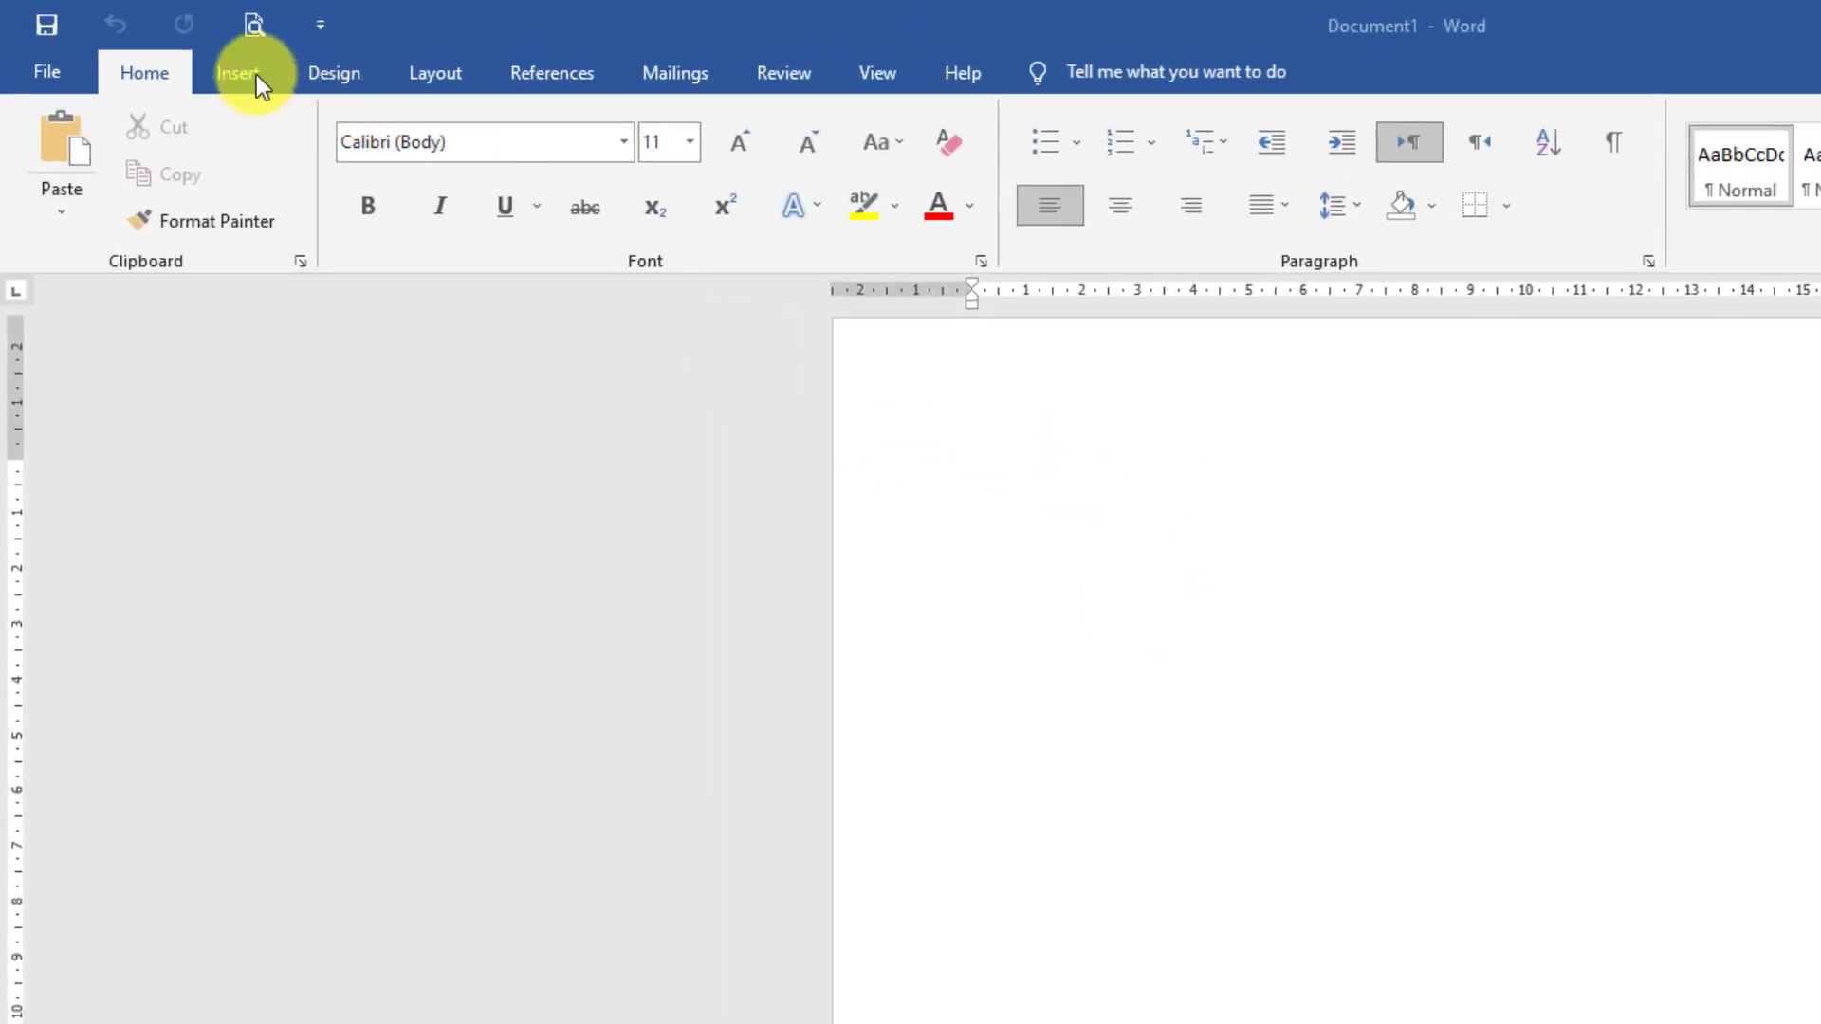
# Insert the picture 12121 from the Downloads folder on this device into the blank document
pyautogui.click(256, 74)
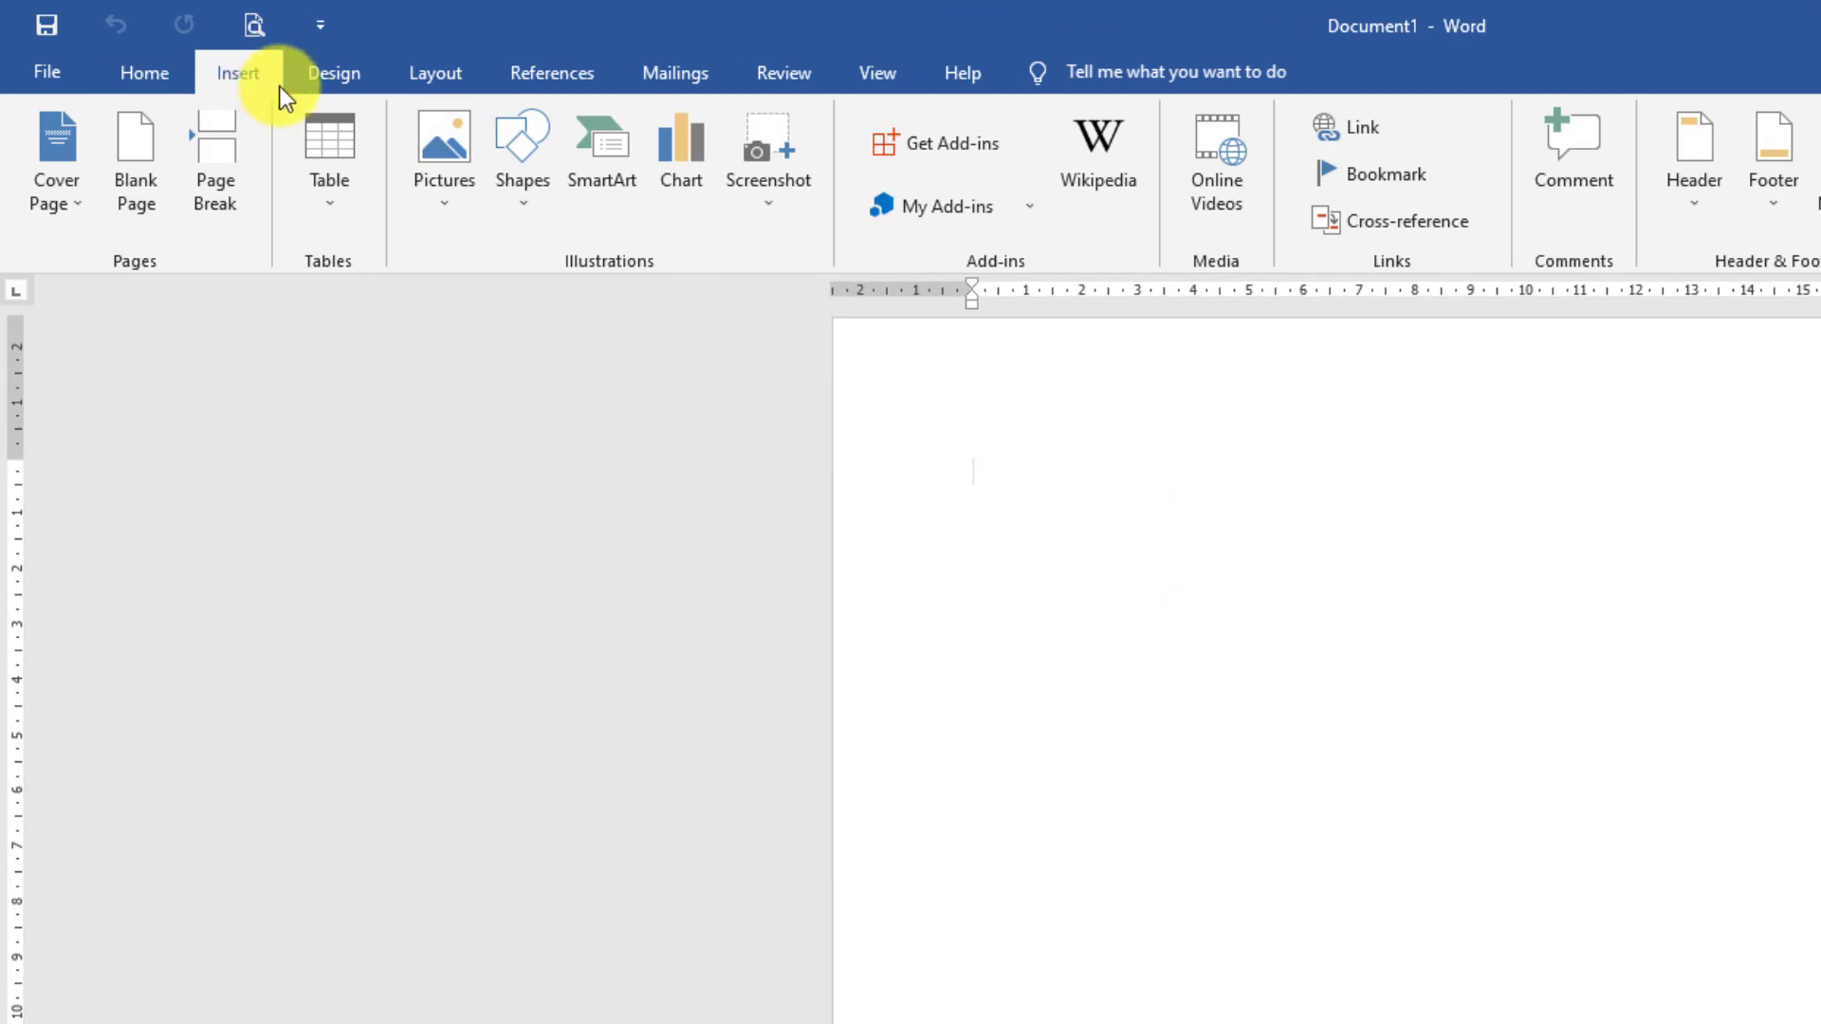
pyautogui.click(447, 224)
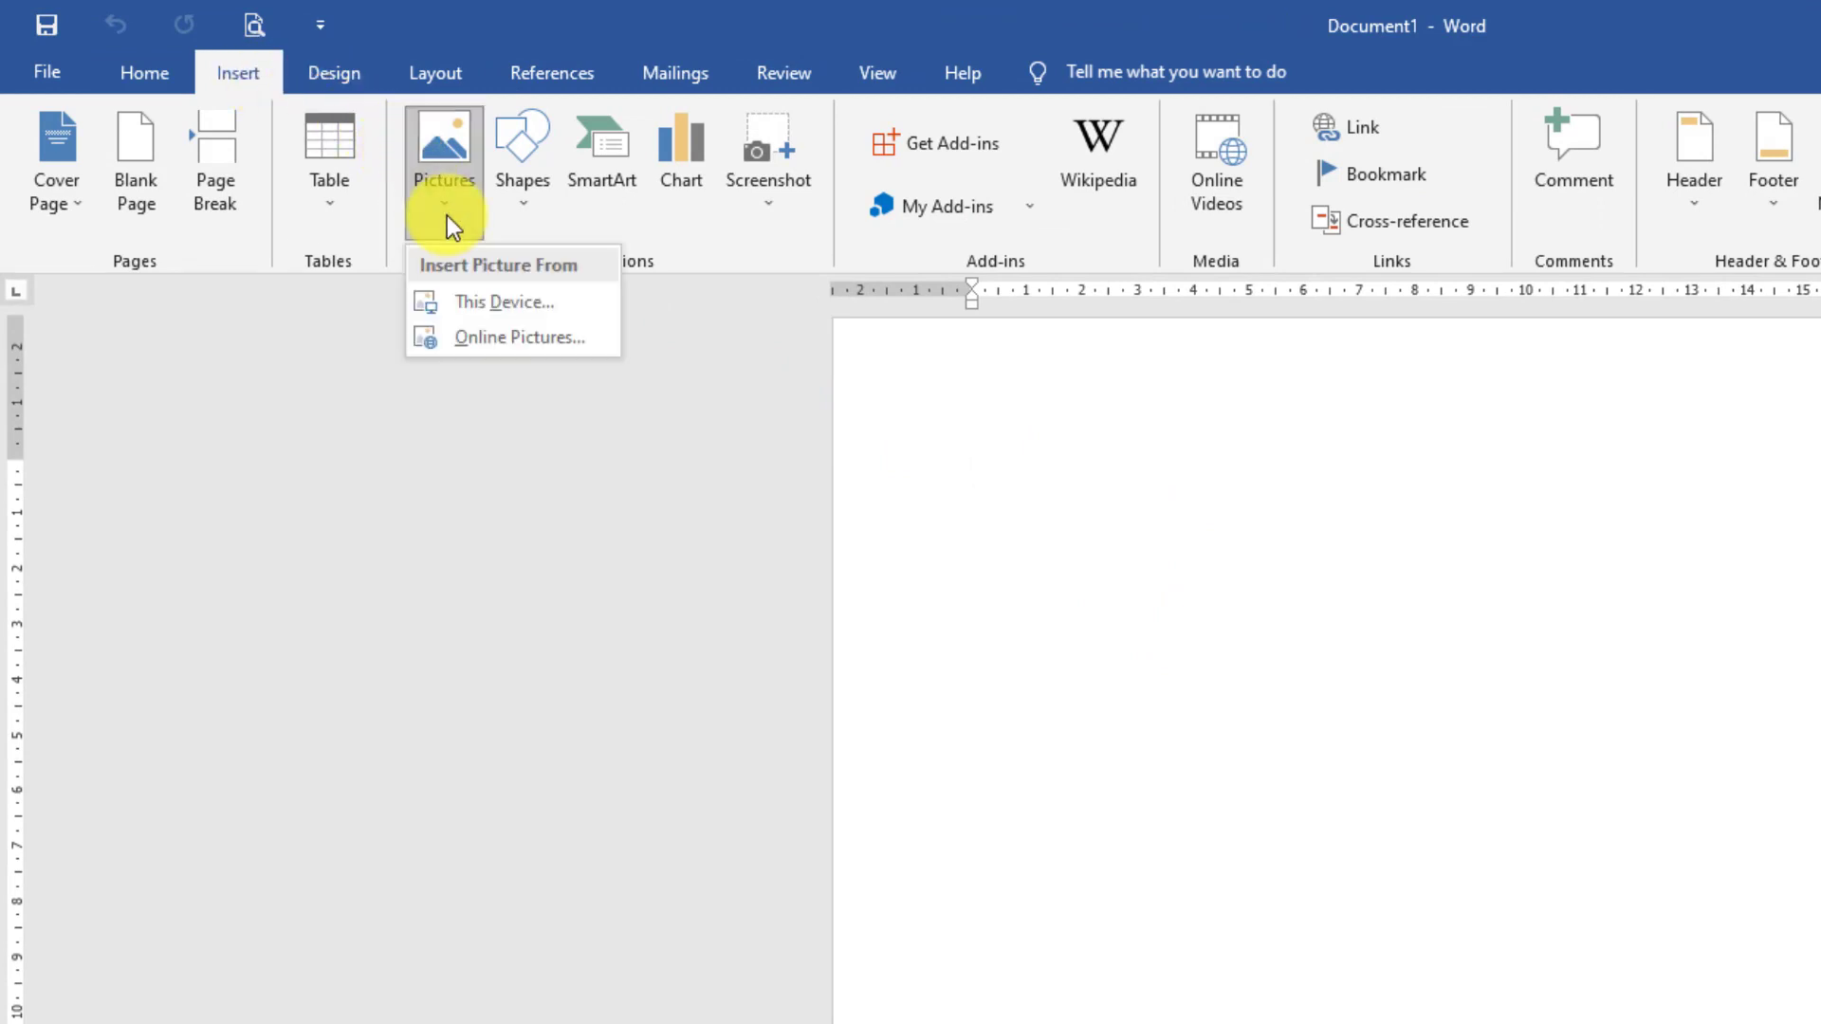
pyautogui.click(480, 300)
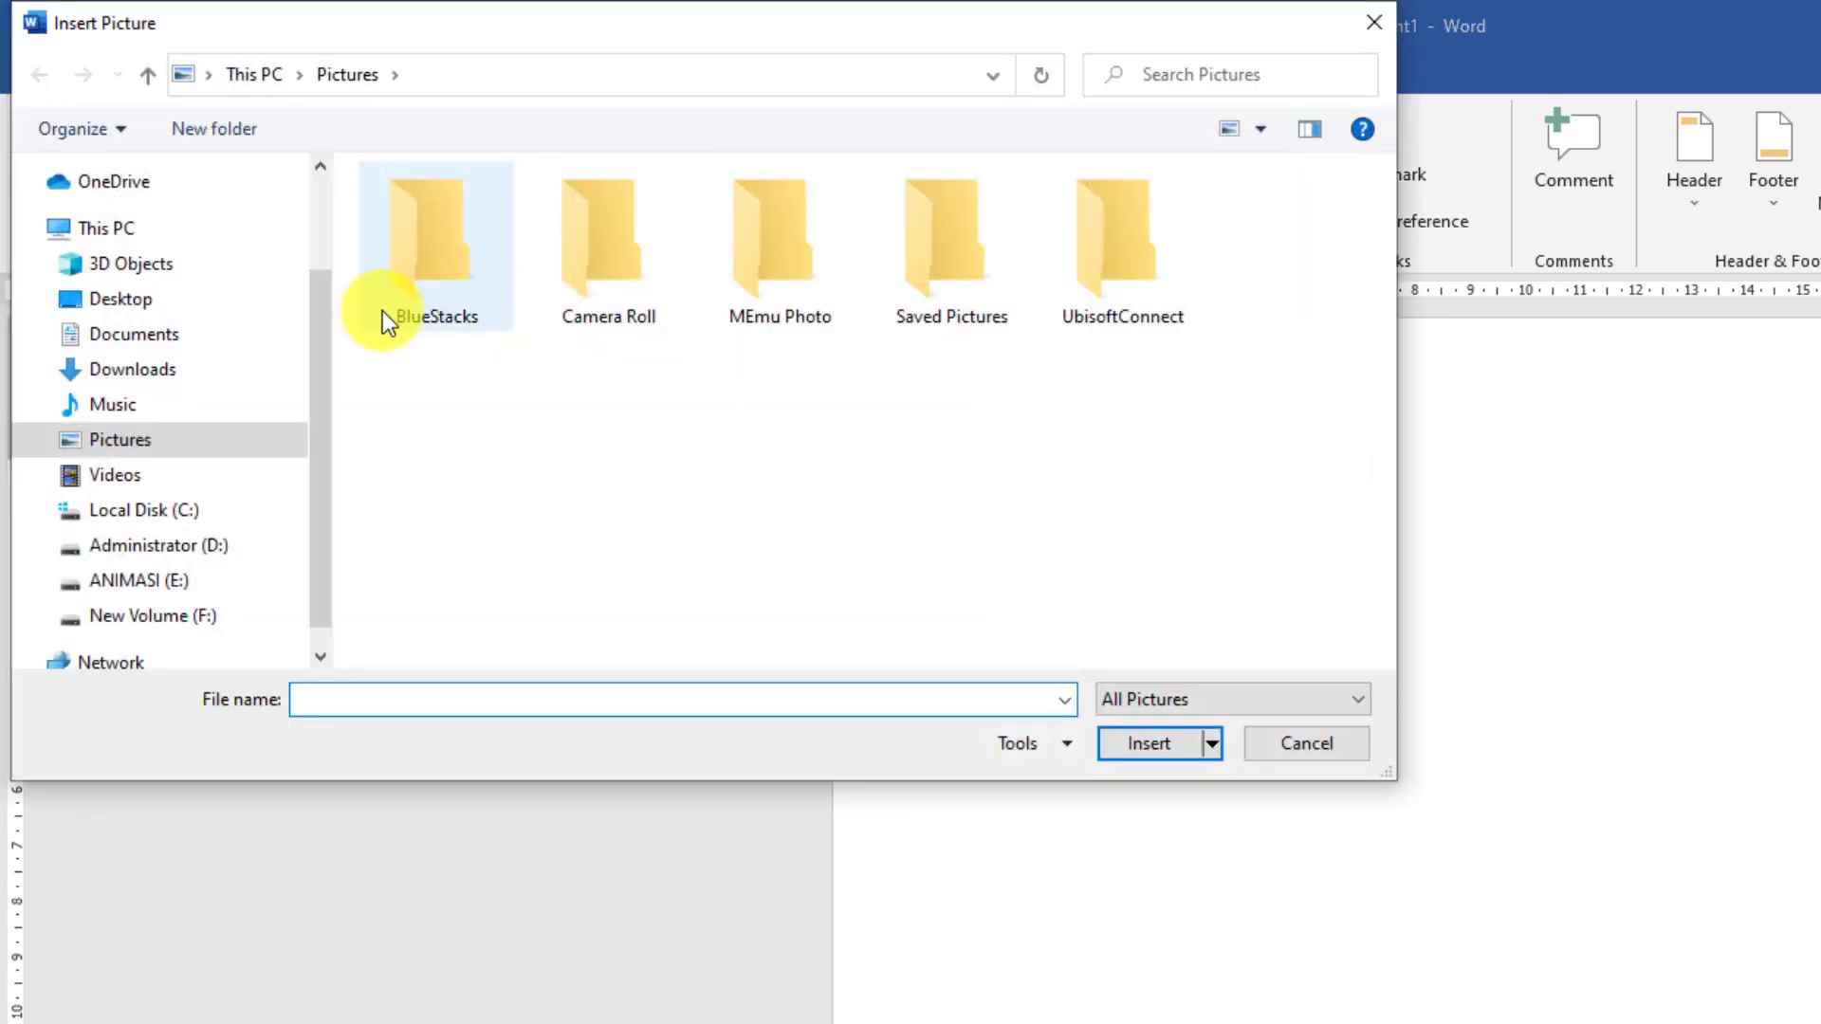
pyautogui.click(235, 375)
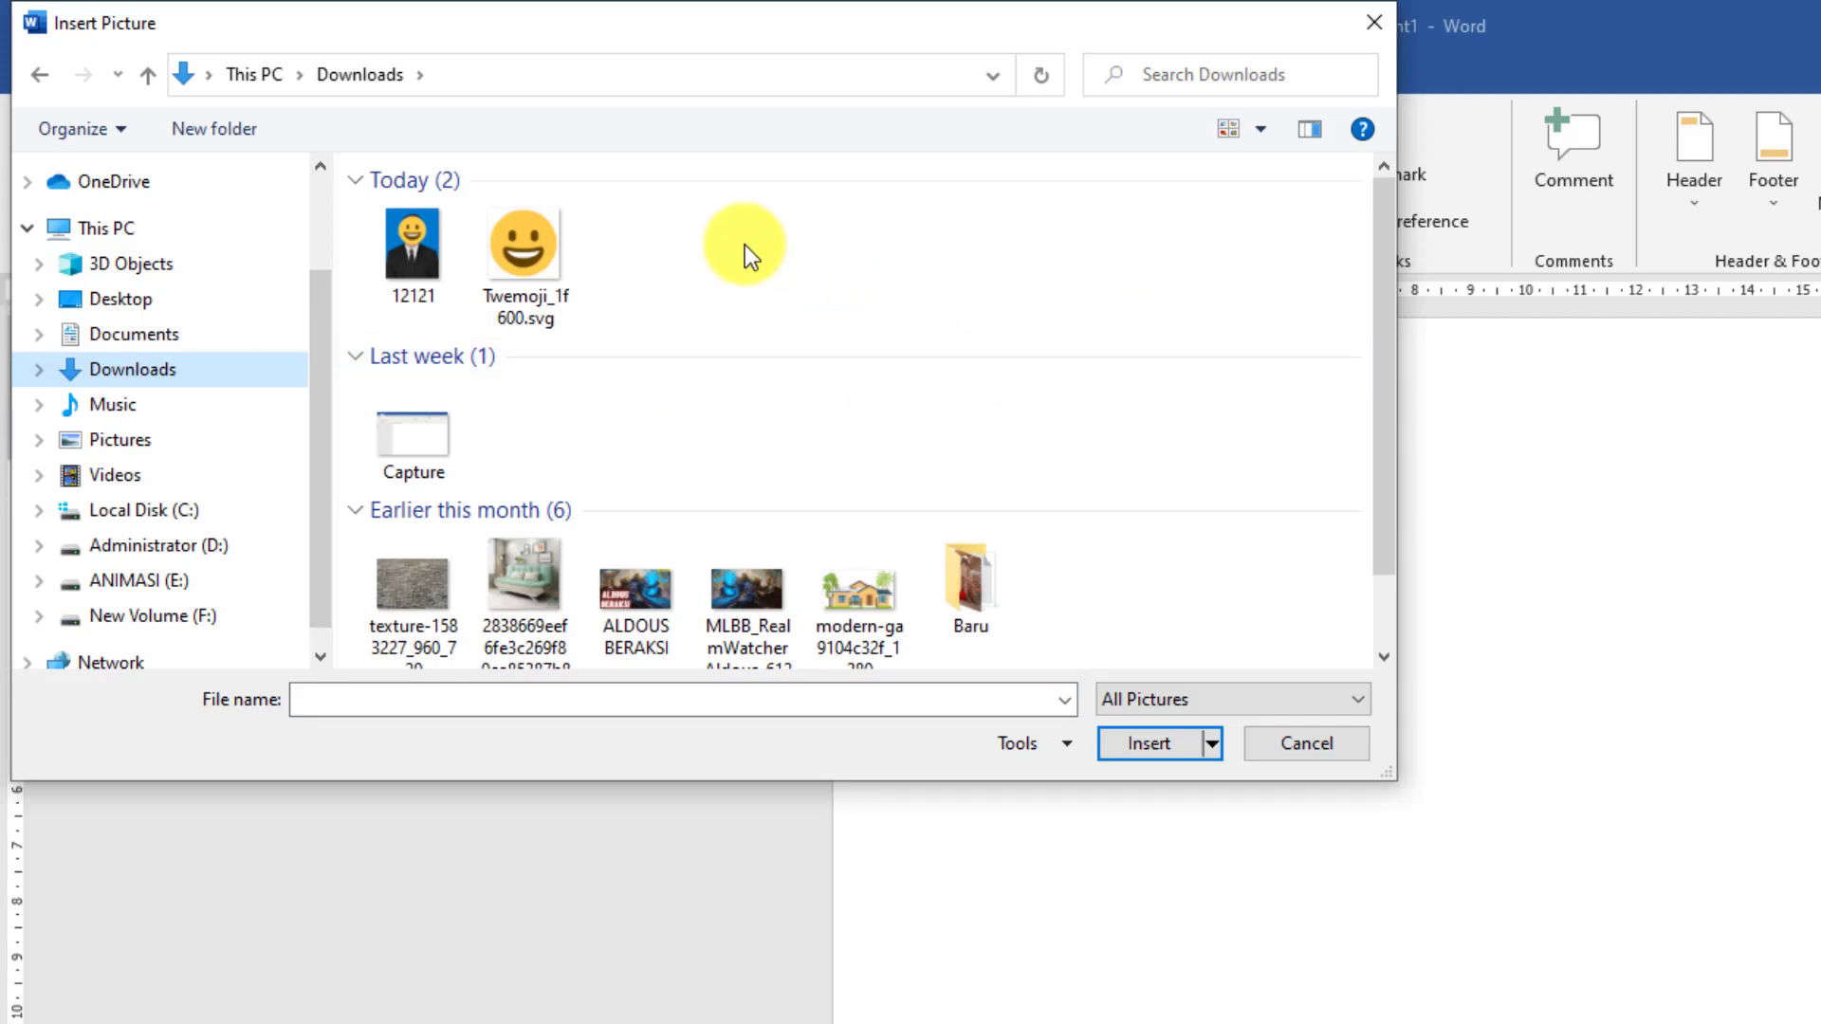
pyautogui.click(401, 256)
pyautogui.click(1149, 743)
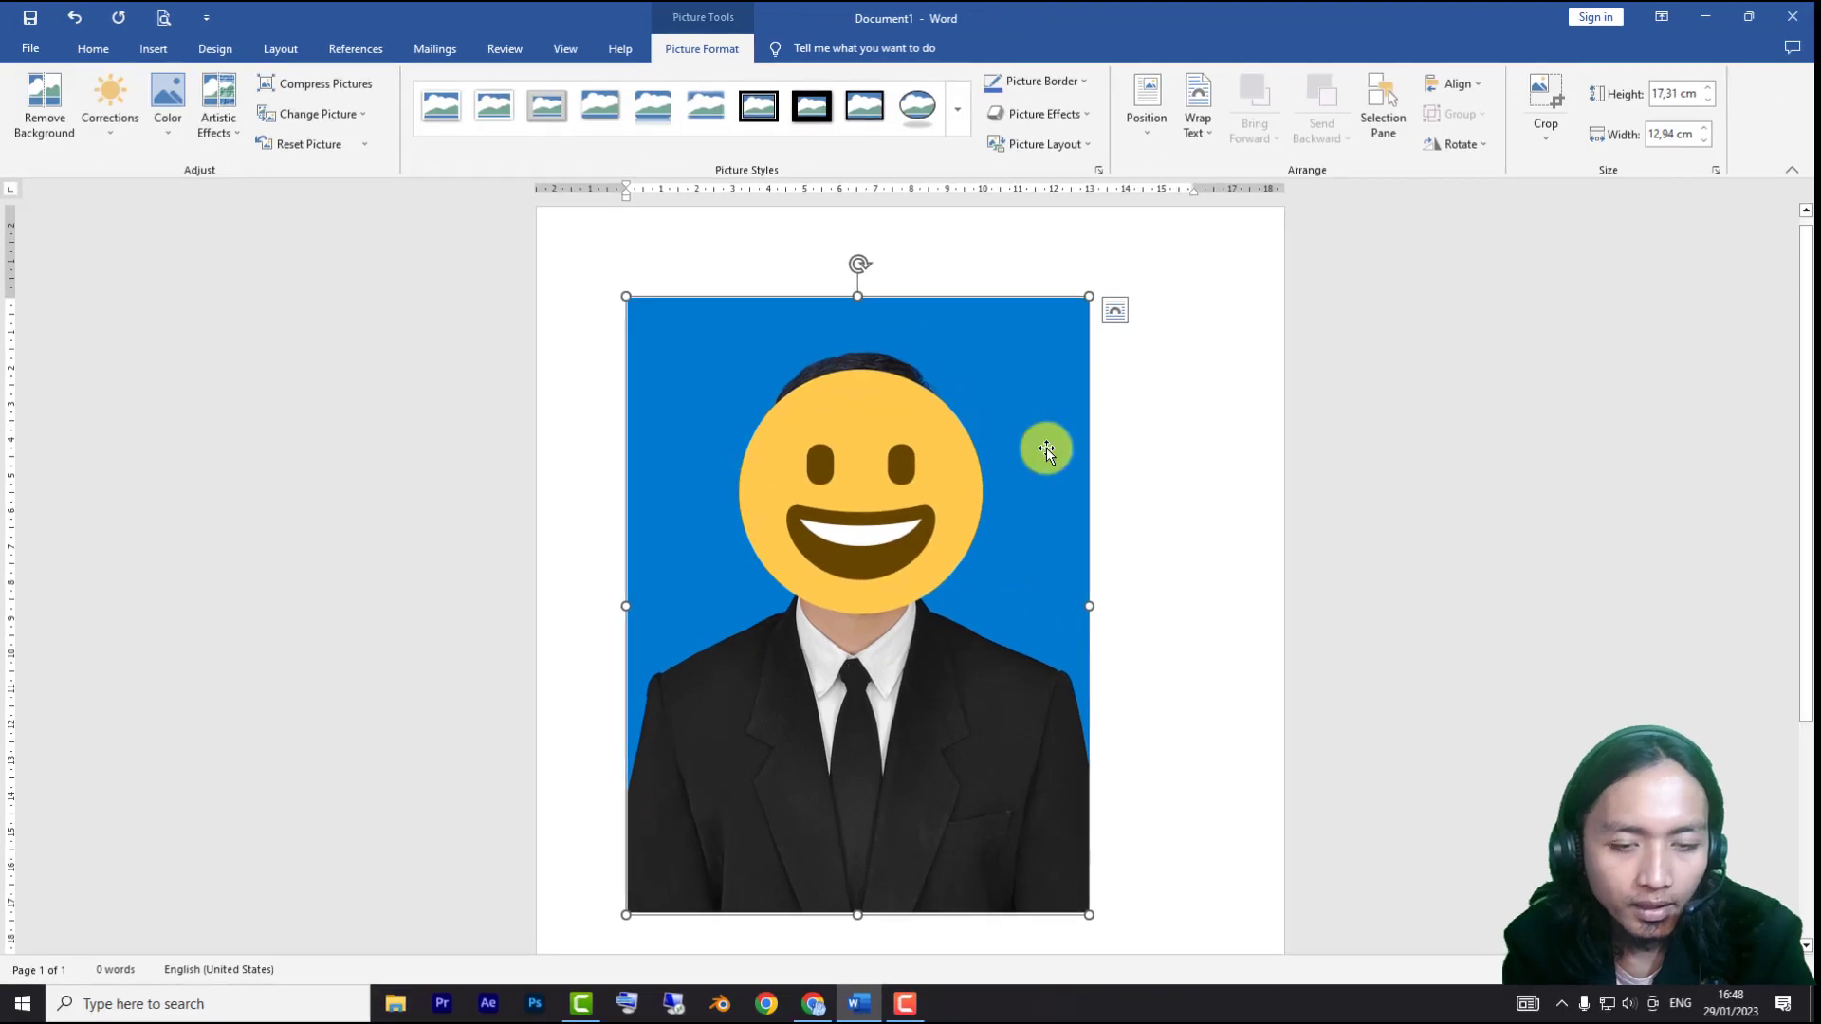
# Set the portrait's text wrapping to In Front of Text and move it up near the page's upper edge
pyautogui.moveTo(1046, 448); pyautogui.dragTo(774, 484)
pyautogui.moveTo(859, 559); pyautogui.dragTo(843, 363)
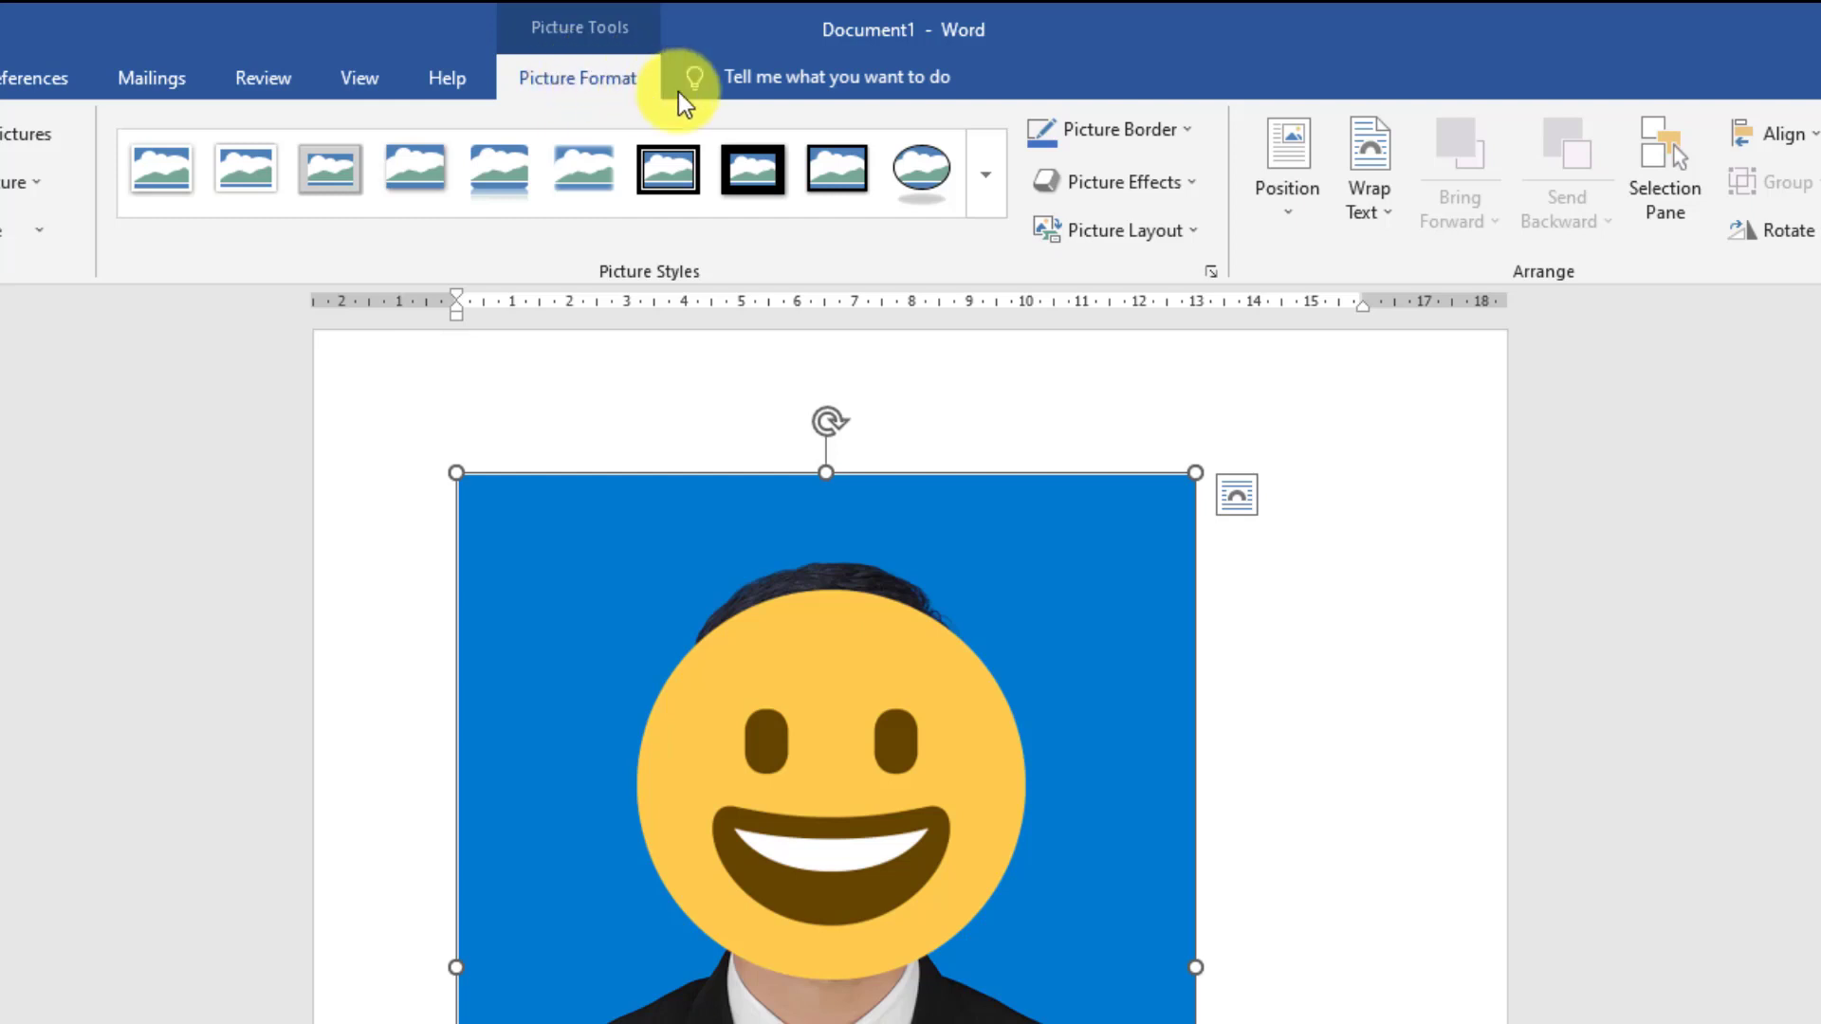
pyautogui.click(1374, 208)
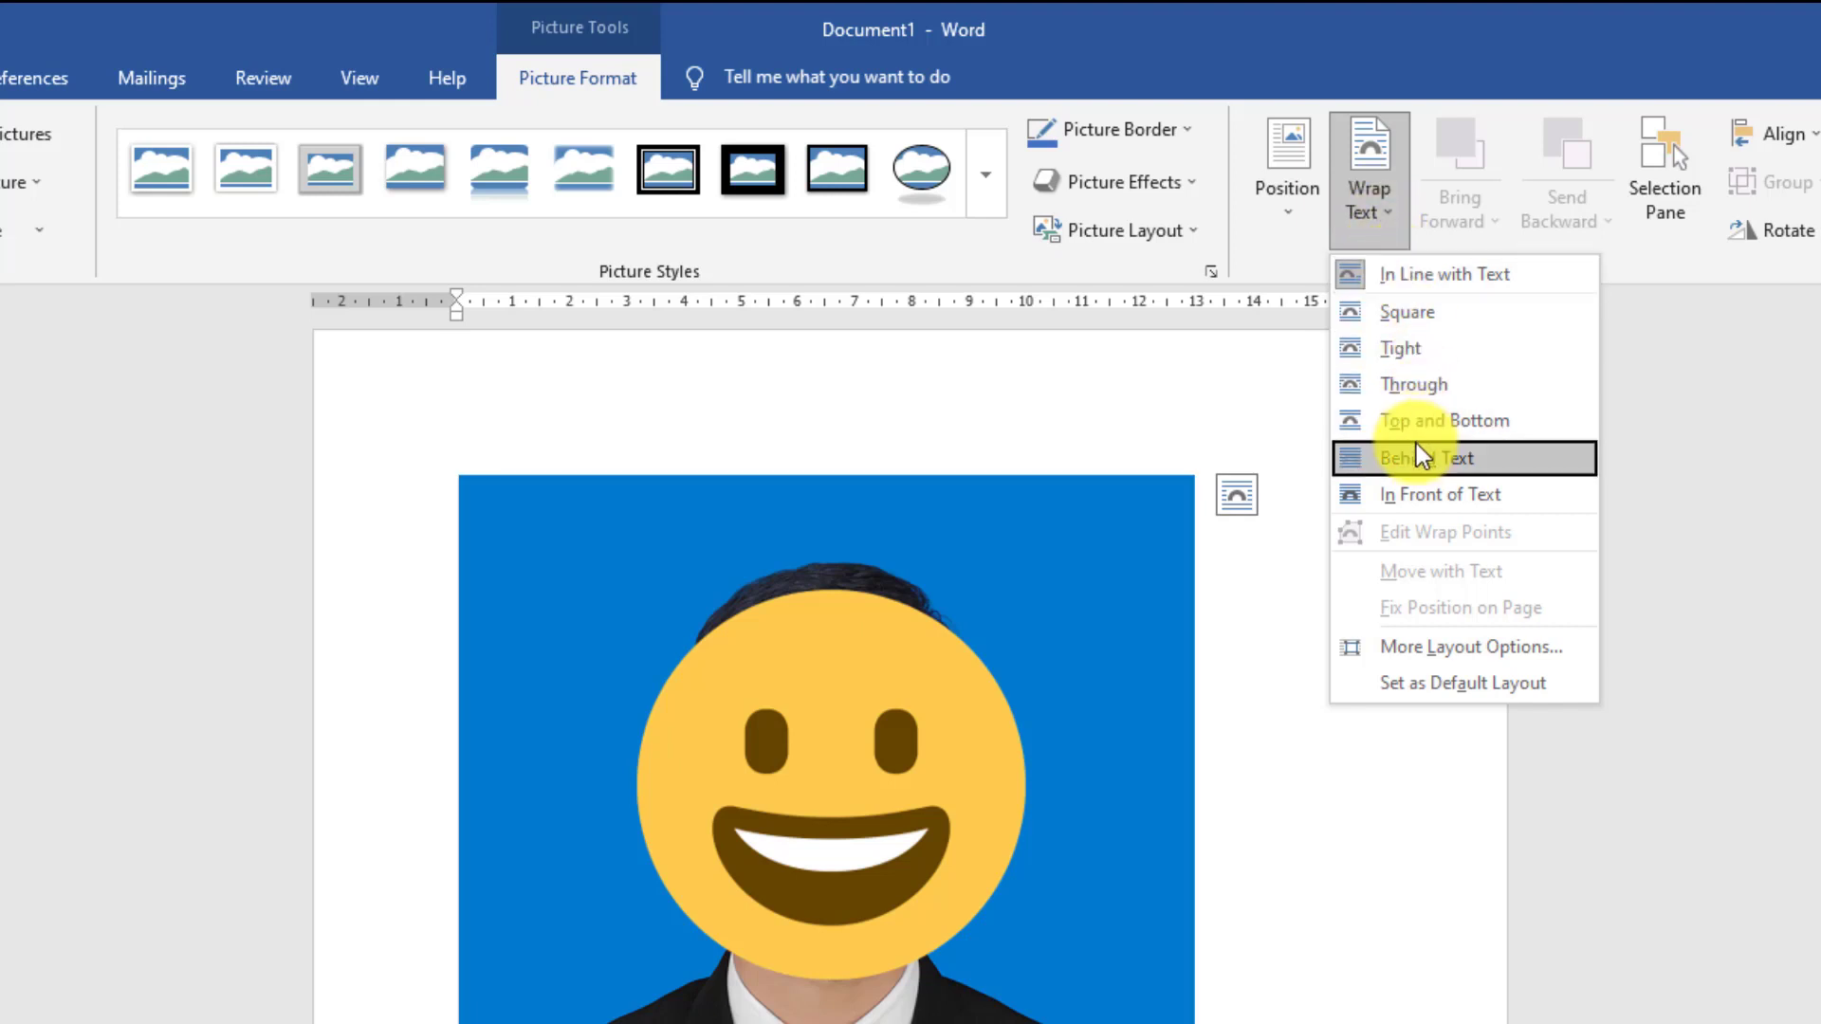
pyautogui.click(1451, 510)
pyautogui.moveTo(934, 678); pyautogui.dragTo(919, 523)
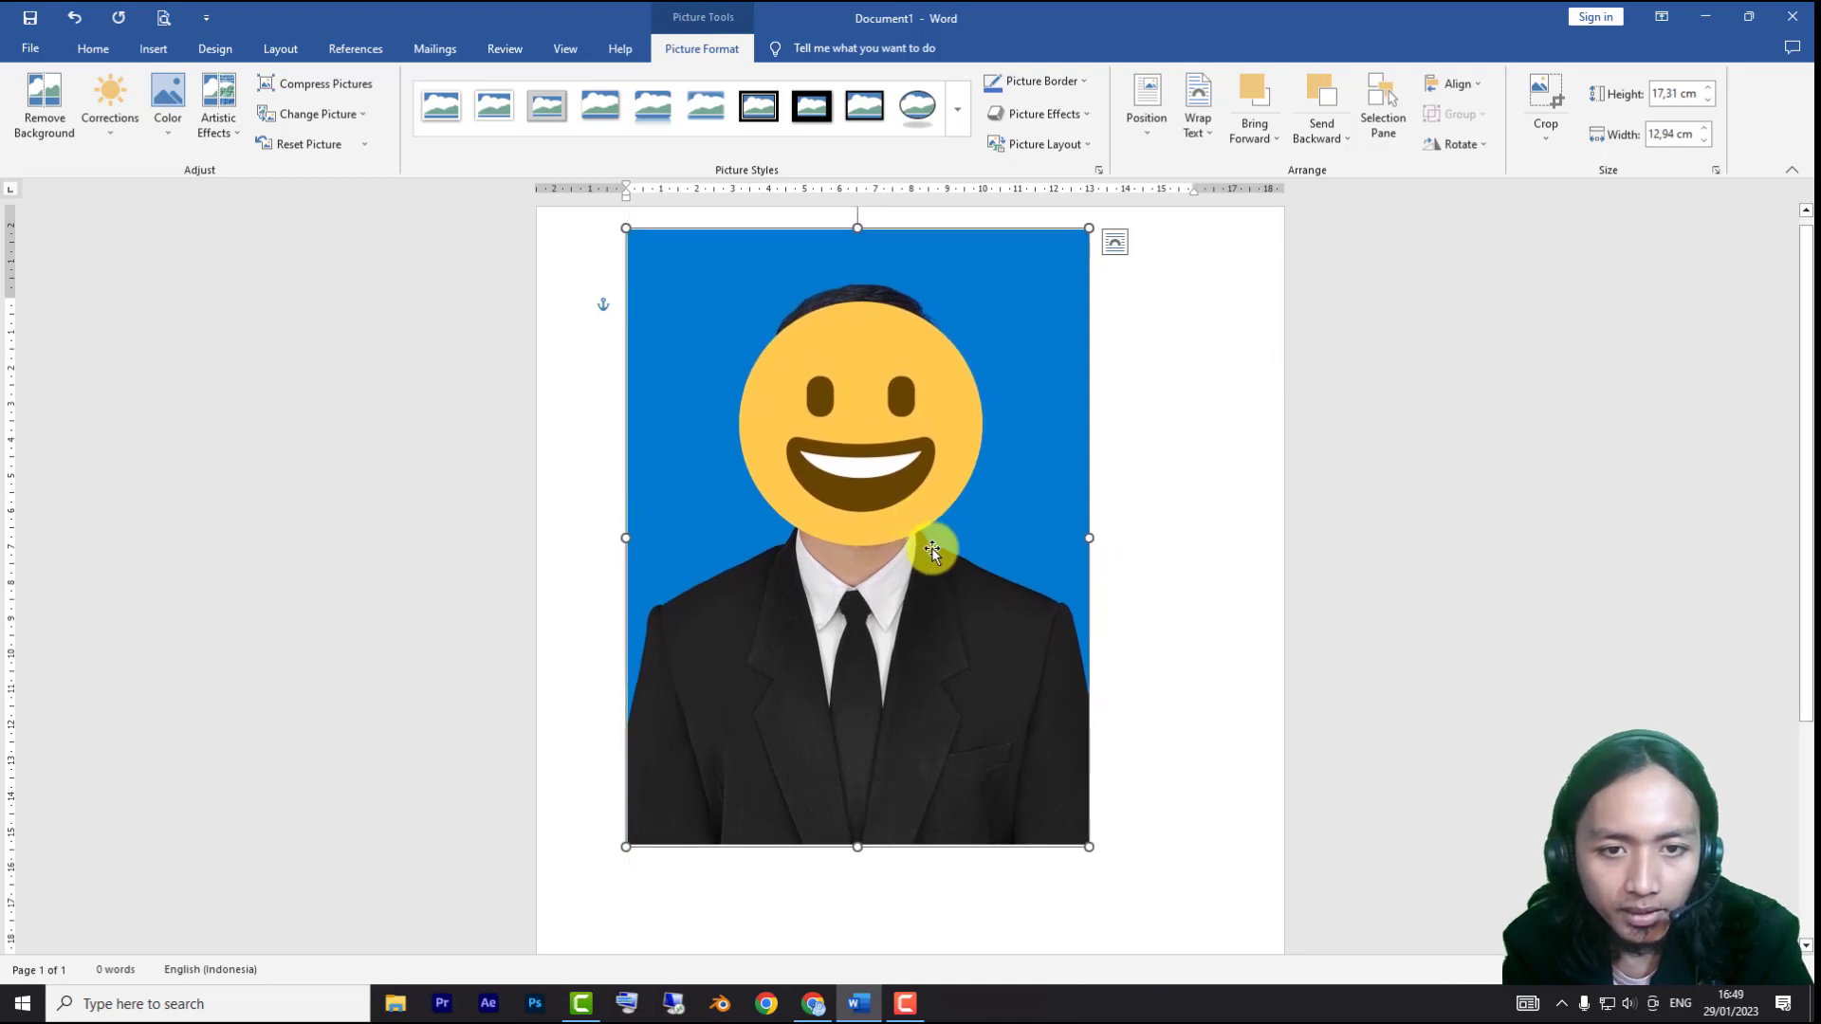
pyautogui.click(1148, 362)
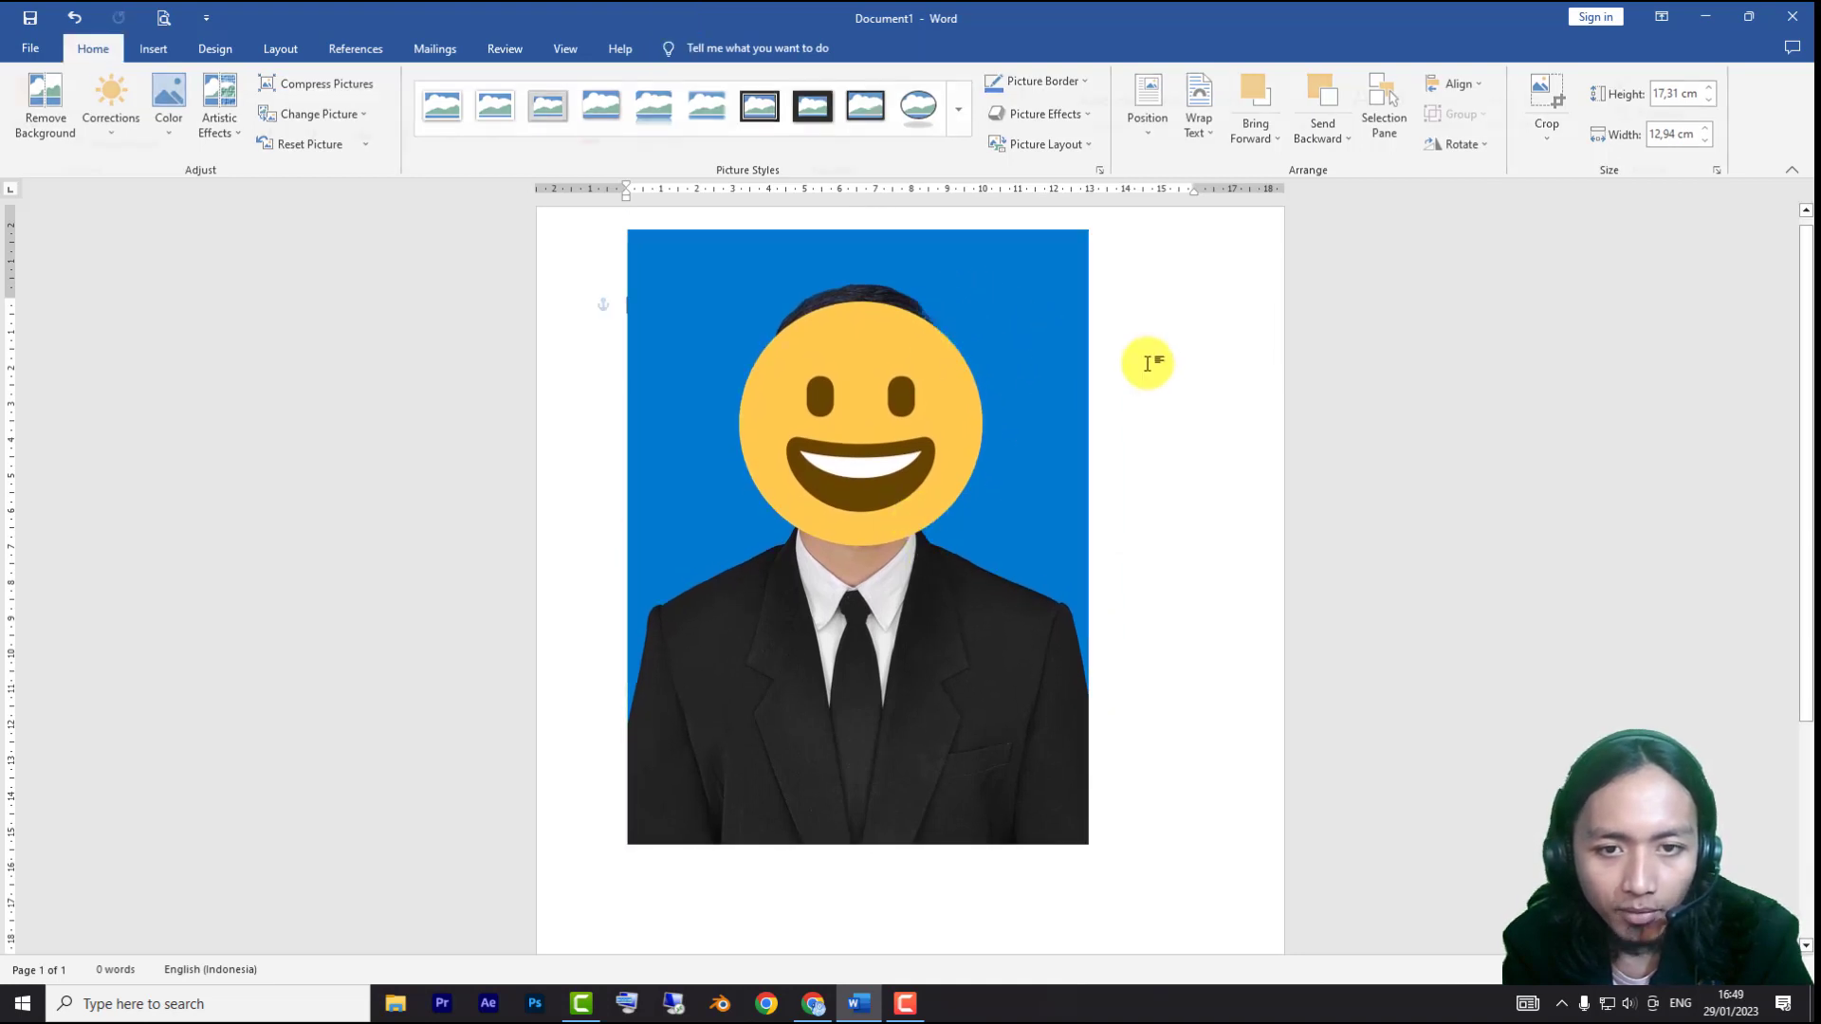
# Start Remove Background on the portrait and stretch the selection frame to the picture's edges on all four sides
pyautogui.click(943, 434)
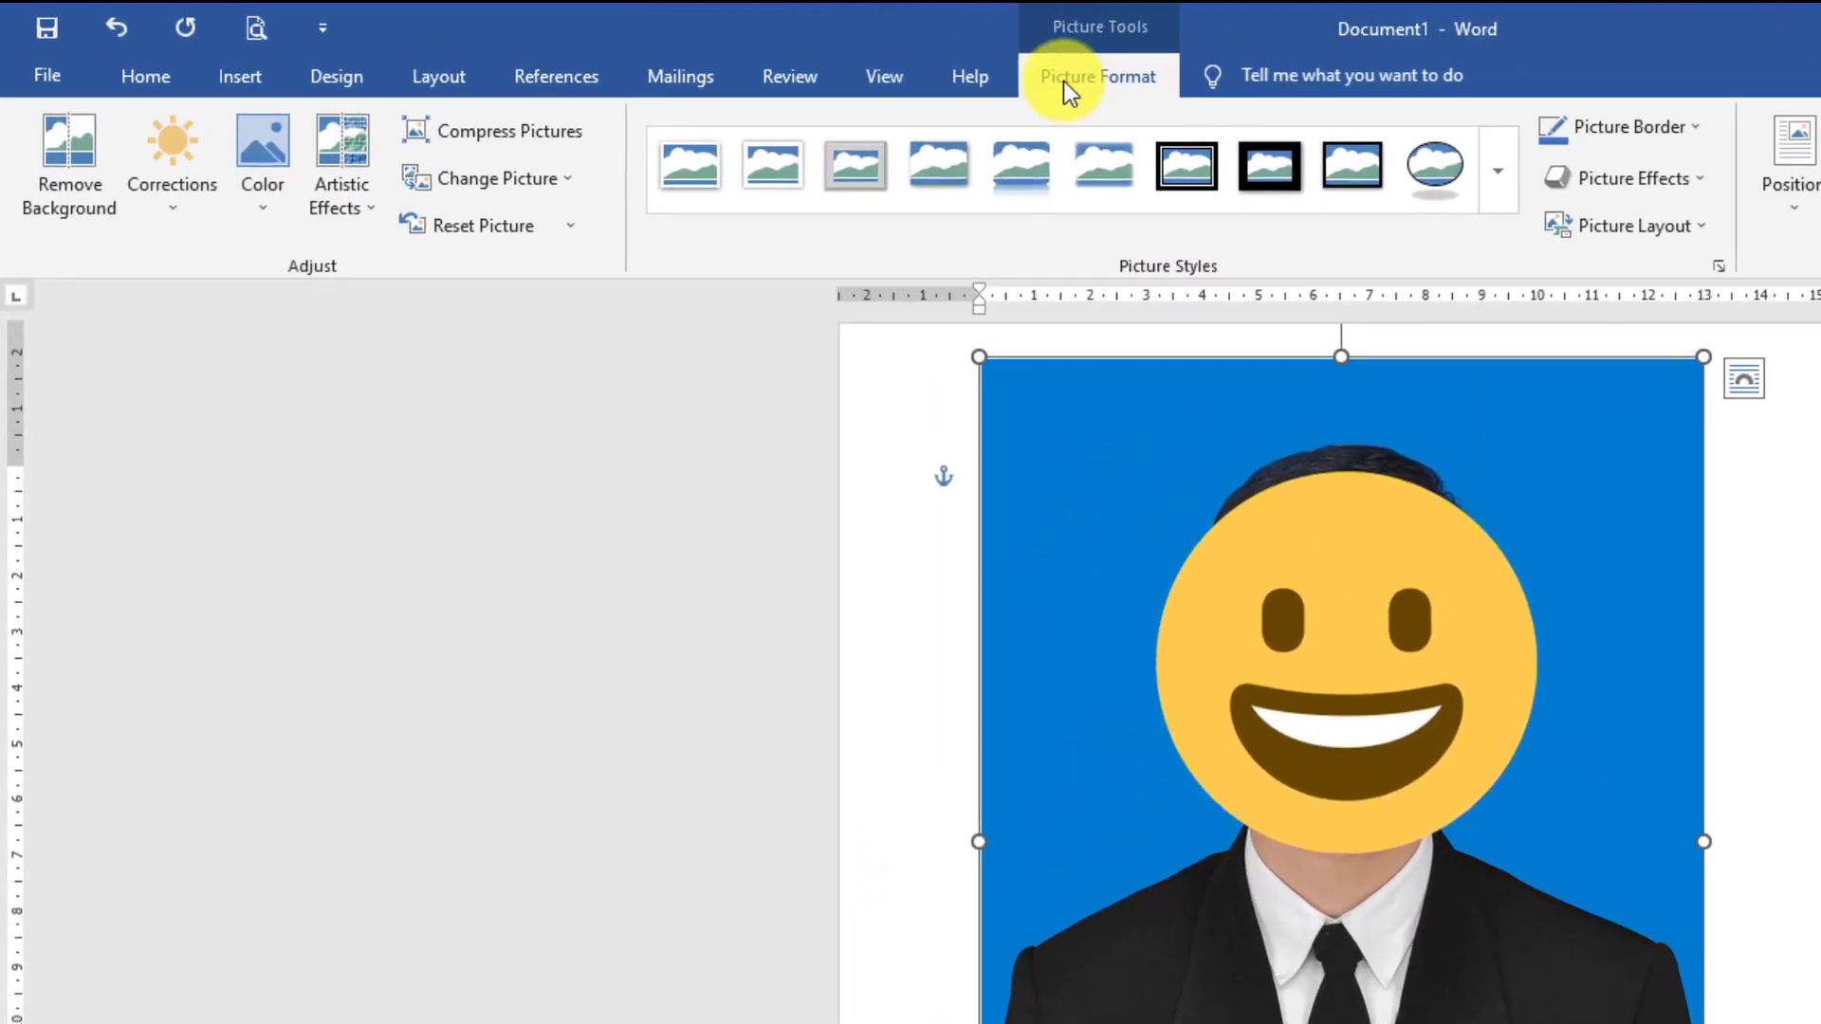
pyautogui.click(93, 147)
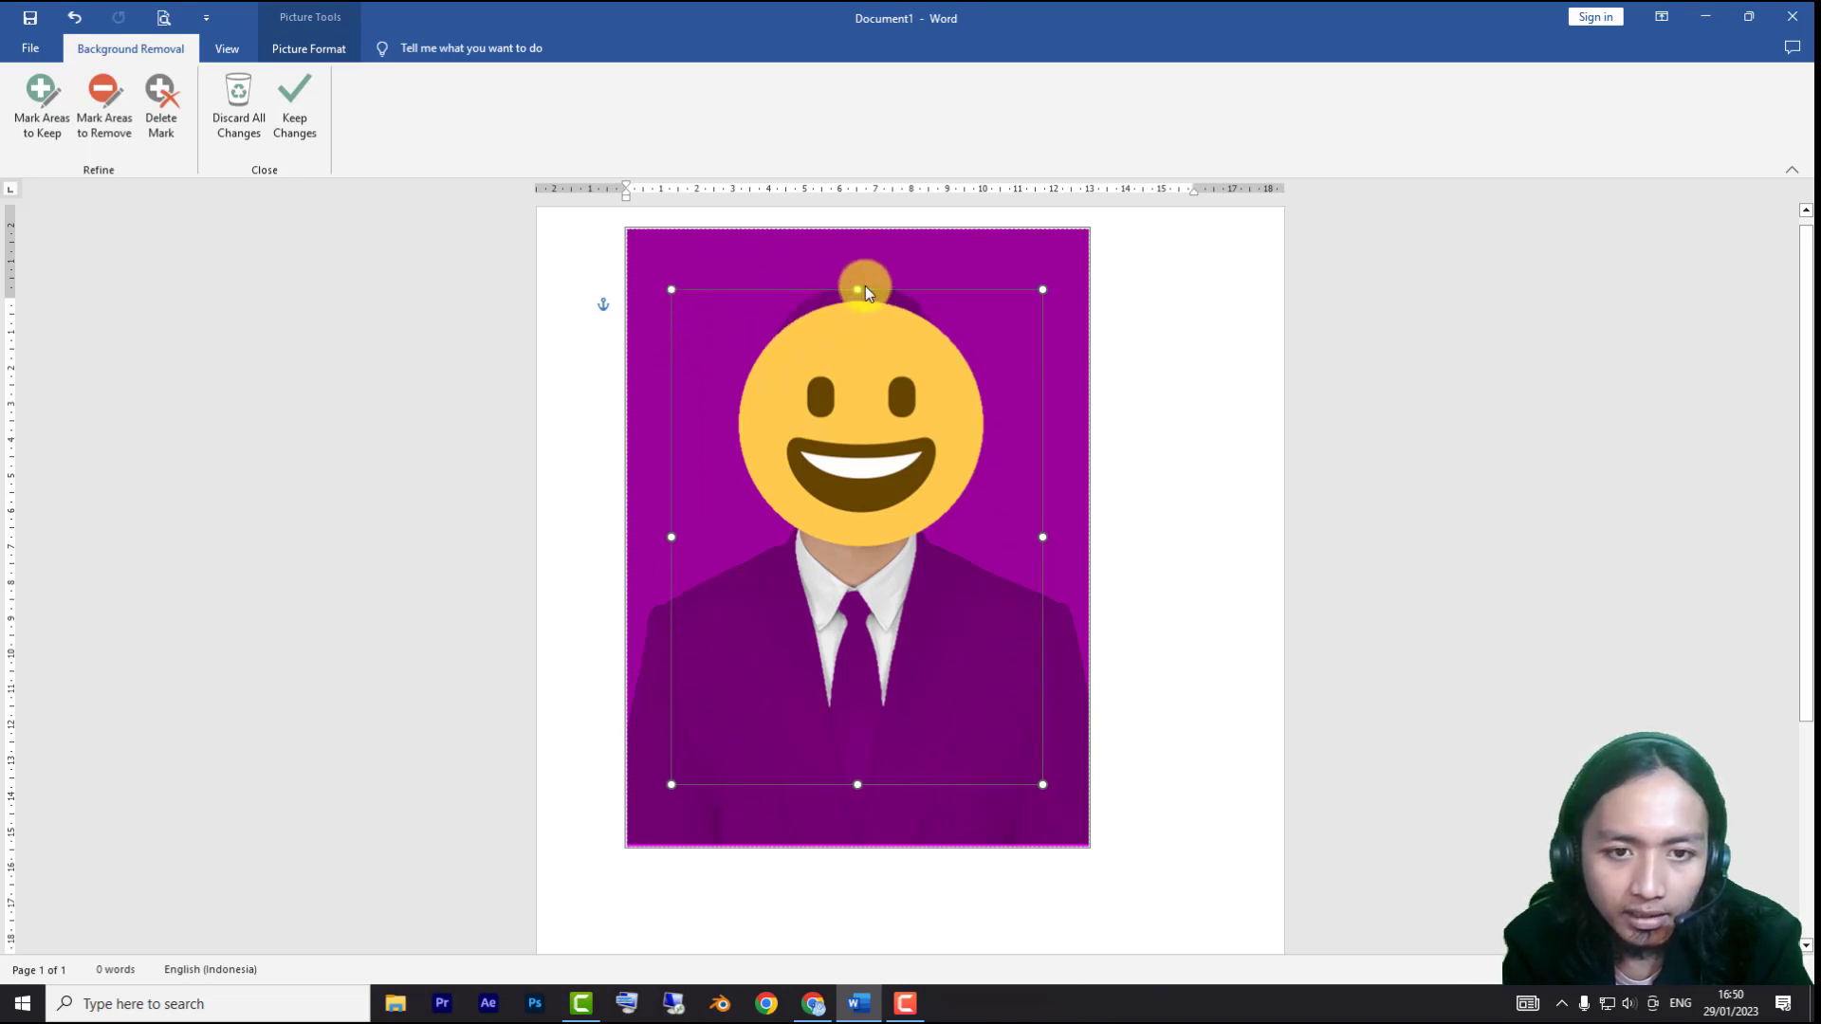
pyautogui.moveTo(853, 281); pyautogui.dragTo(851, 228)
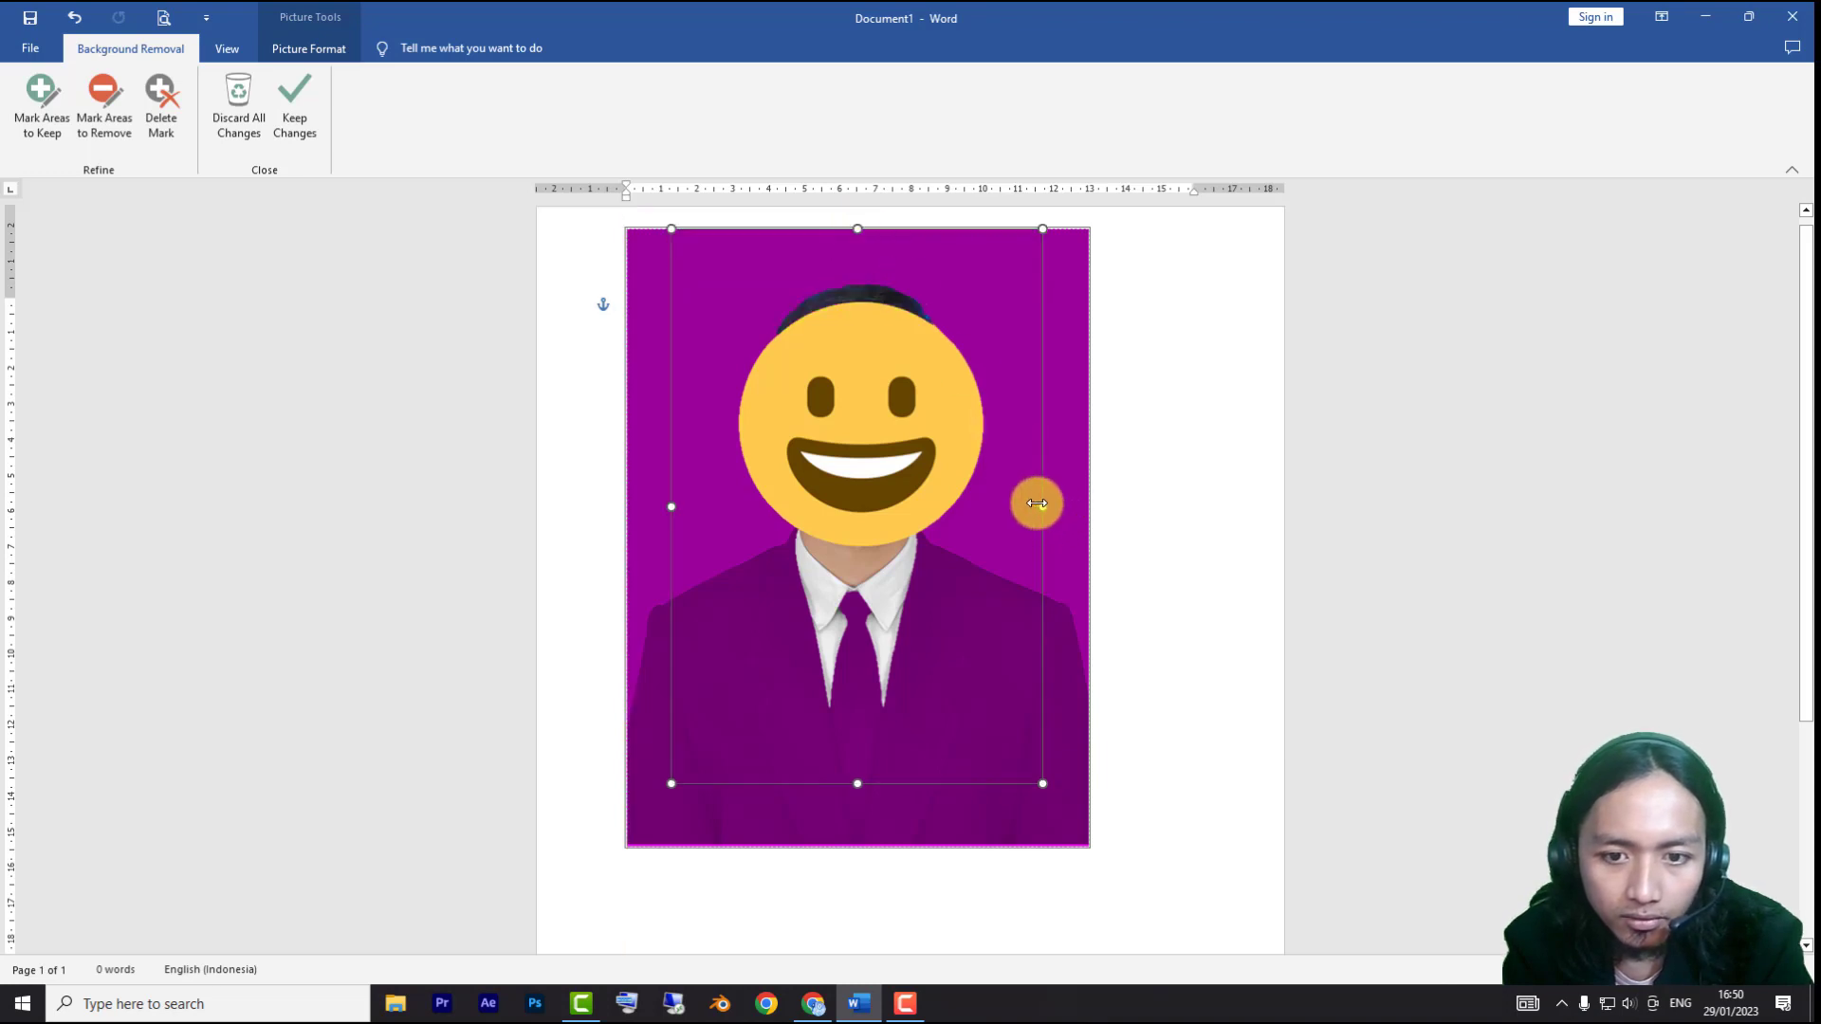
pyautogui.moveTo(1036, 502); pyautogui.dragTo(1089, 527)
pyautogui.moveTo(668, 505); pyautogui.dragTo(628, 496)
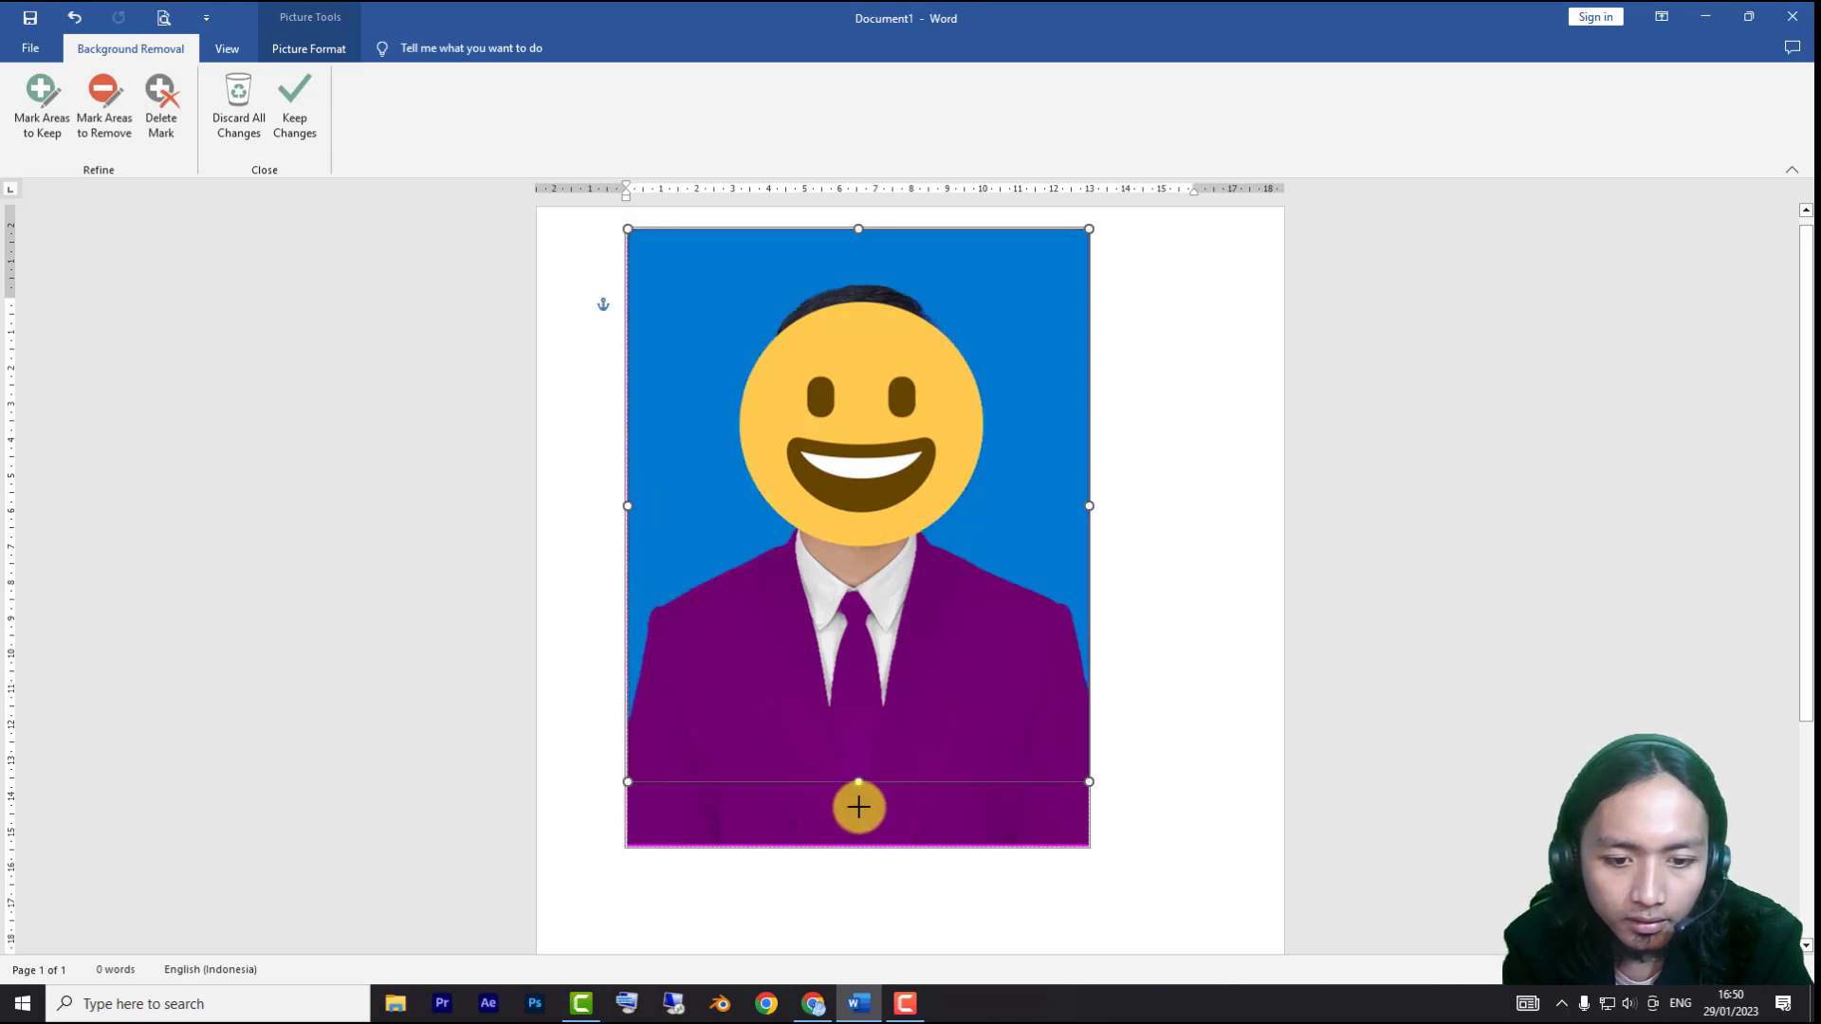
pyautogui.moveTo(859, 807); pyautogui.dragTo(858, 847)
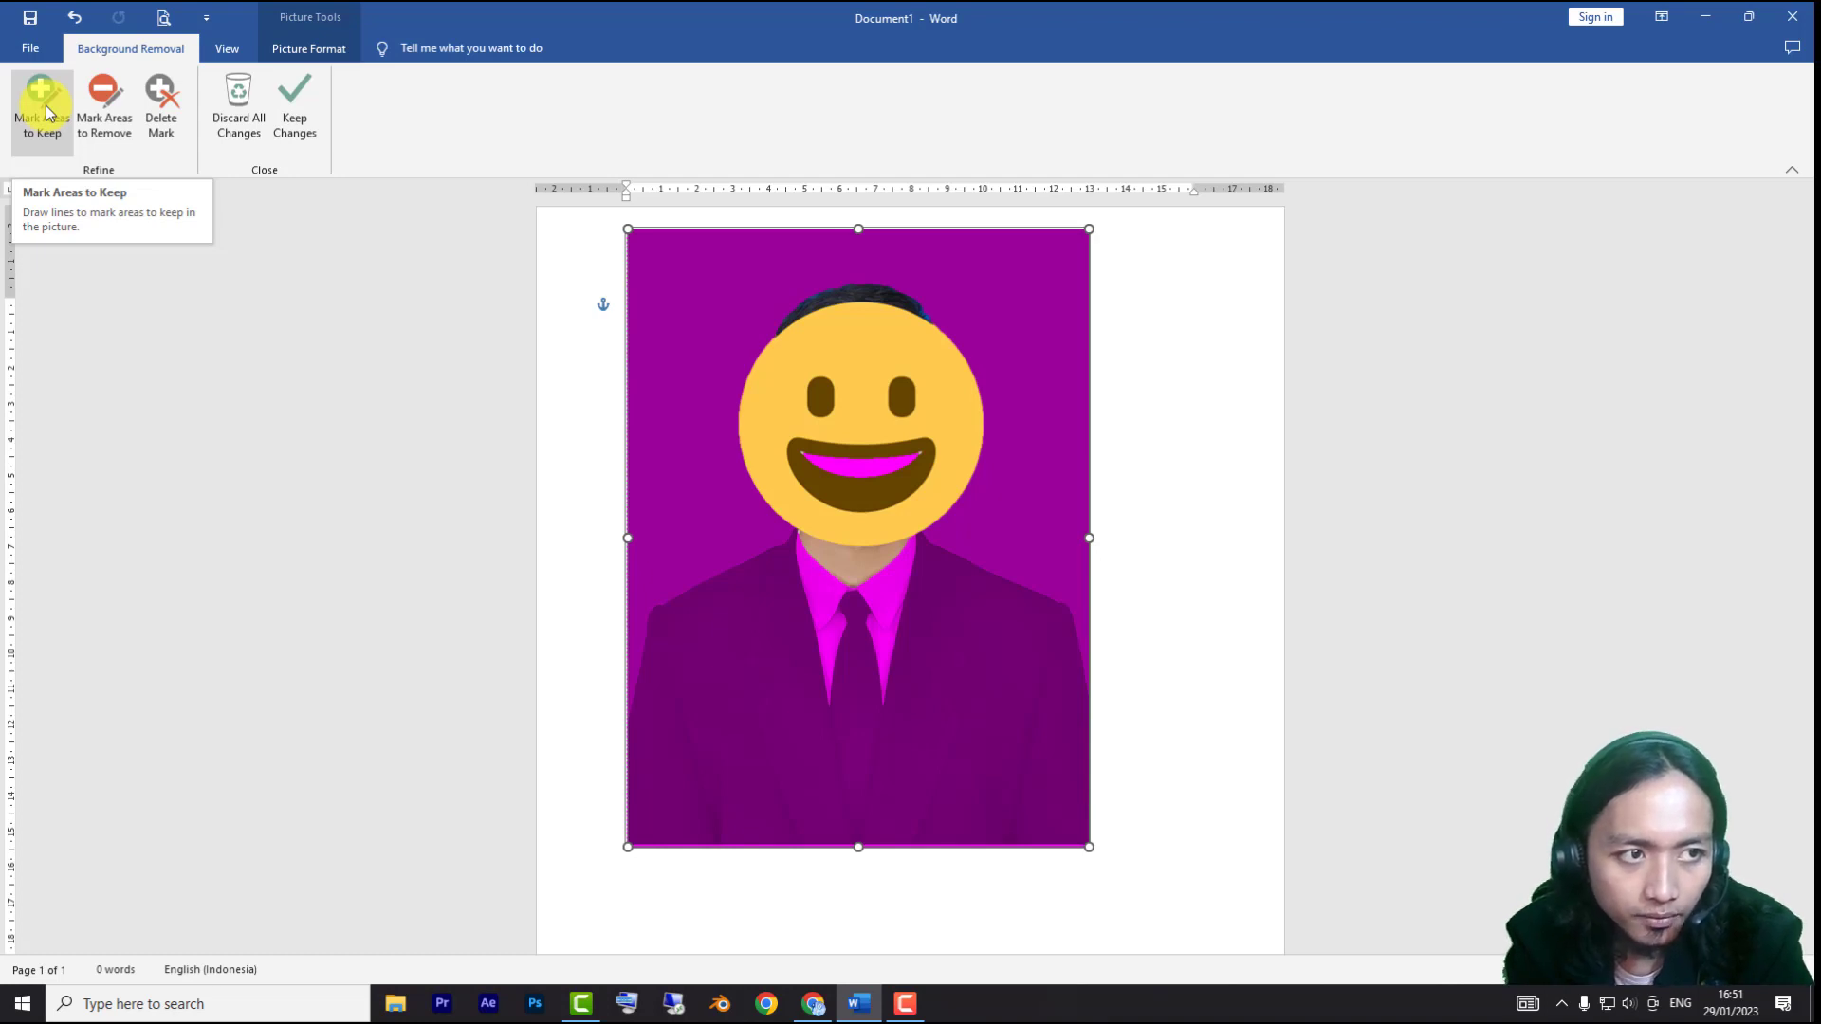
# Mark the suit jacket as an area to keep with lines across both shoulders, the sleeves, the chest and the lapels
pyautogui.click(43, 104)
pyautogui.moveTo(721, 572)
pyautogui.mouseDown()
pyautogui.moveTo(740, 597)
pyautogui.moveTo(749, 569)
pyautogui.moveTo(804, 554)
pyautogui.mouseUp()
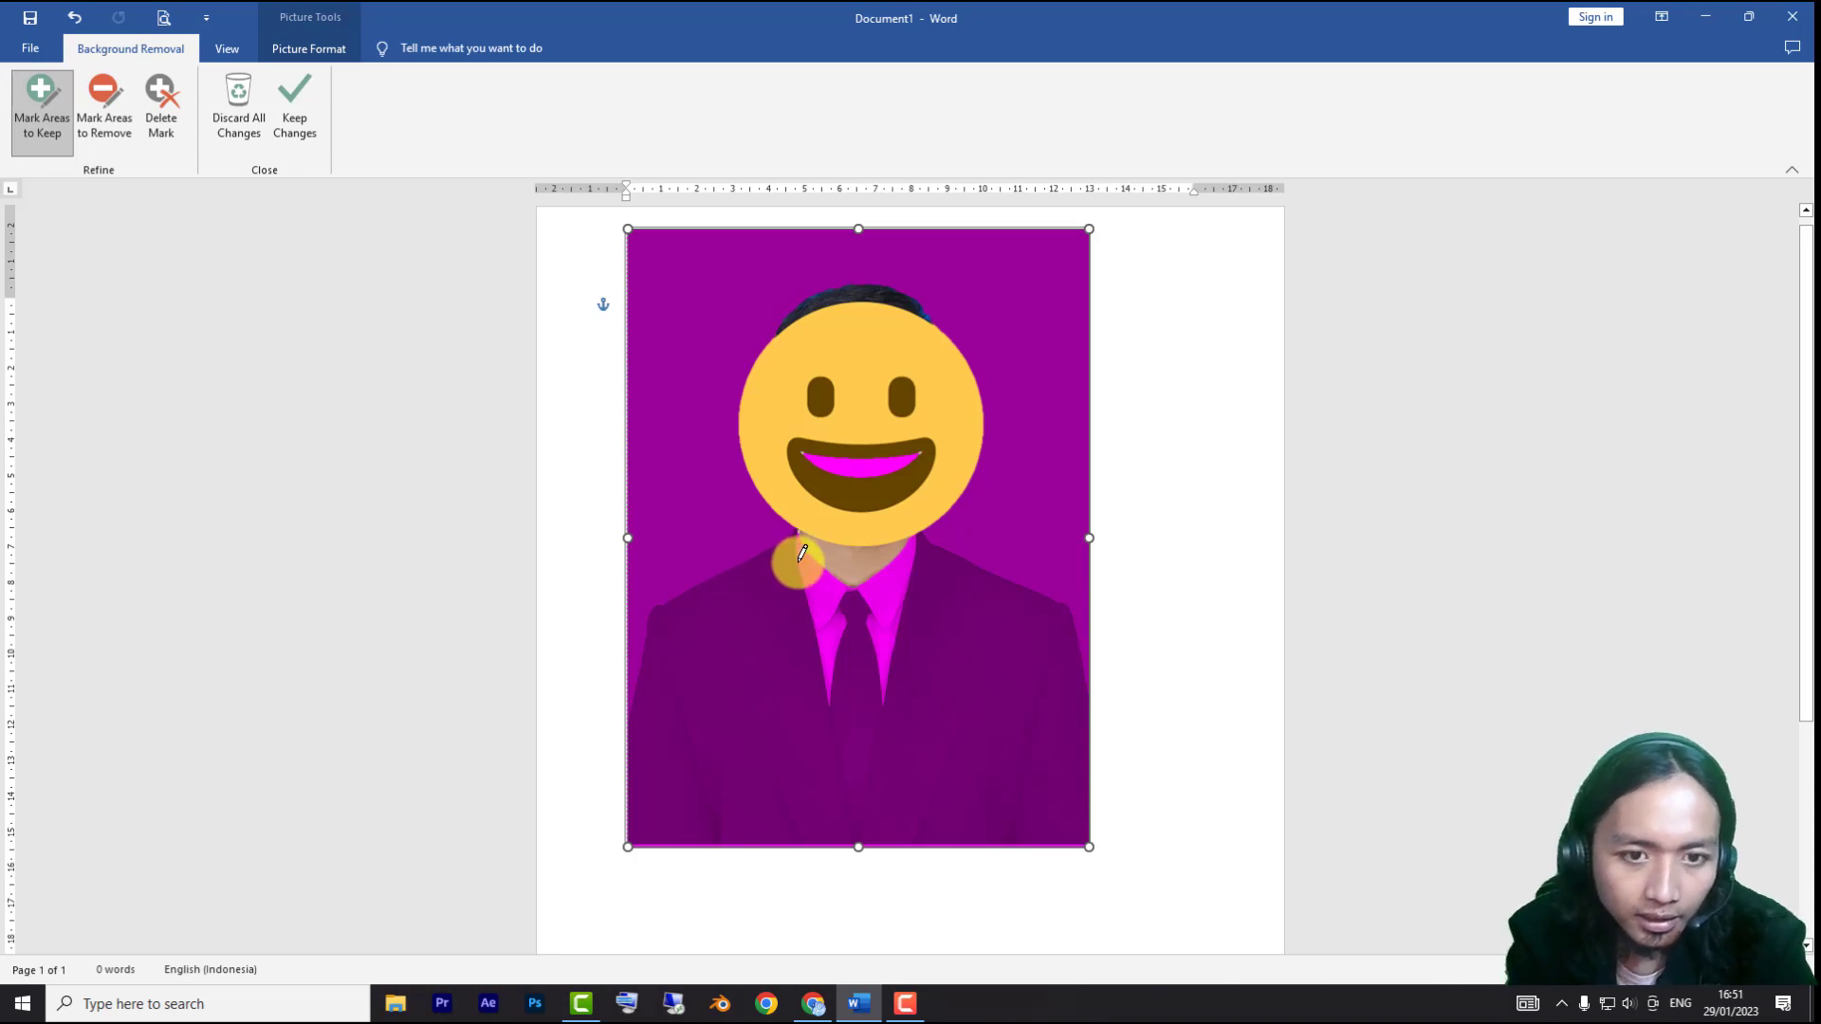
pyautogui.moveTo(803, 553)
pyautogui.mouseDown()
pyautogui.moveTo(753, 590)
pyautogui.moveTo(744, 657)
pyautogui.moveTo(797, 601)
pyautogui.moveTo(907, 687)
pyautogui.moveTo(902, 715)
pyautogui.moveTo(785, 691)
pyautogui.moveTo(818, 617)
pyautogui.moveTo(805, 594)
pyautogui.mouseUp()
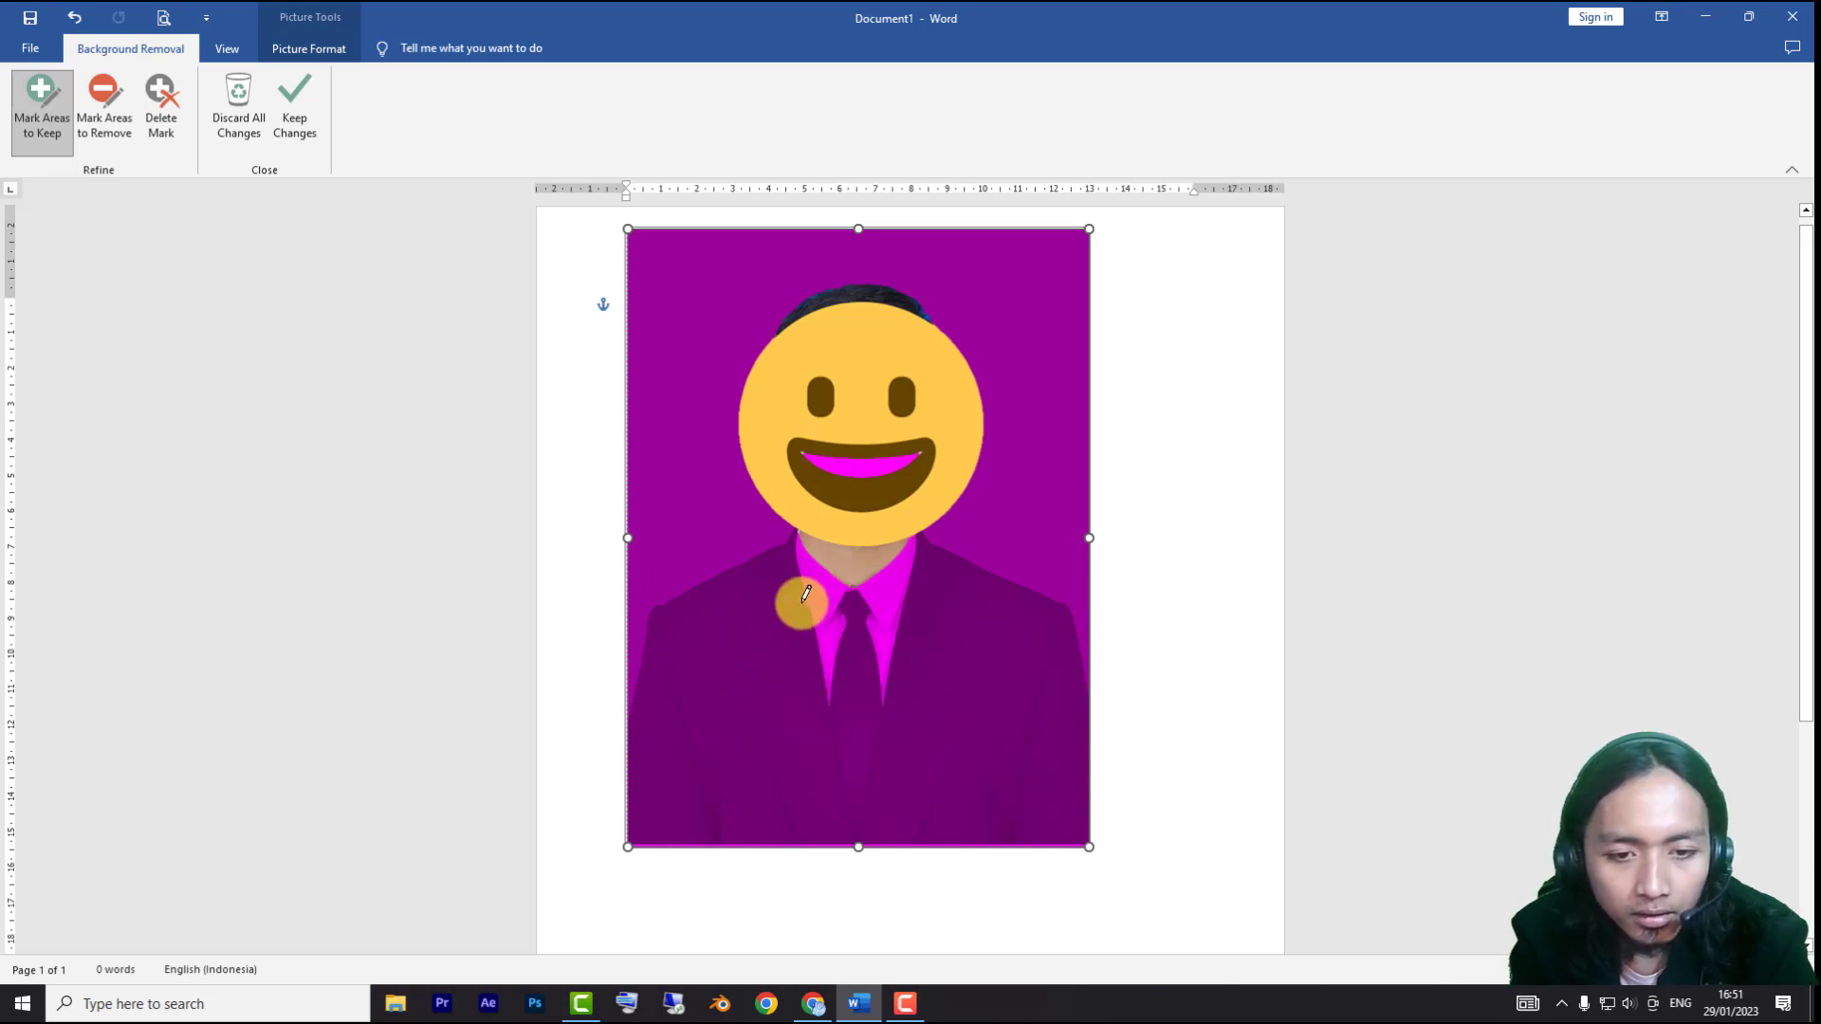
pyautogui.moveTo(805, 595); pyautogui.dragTo(786, 535)
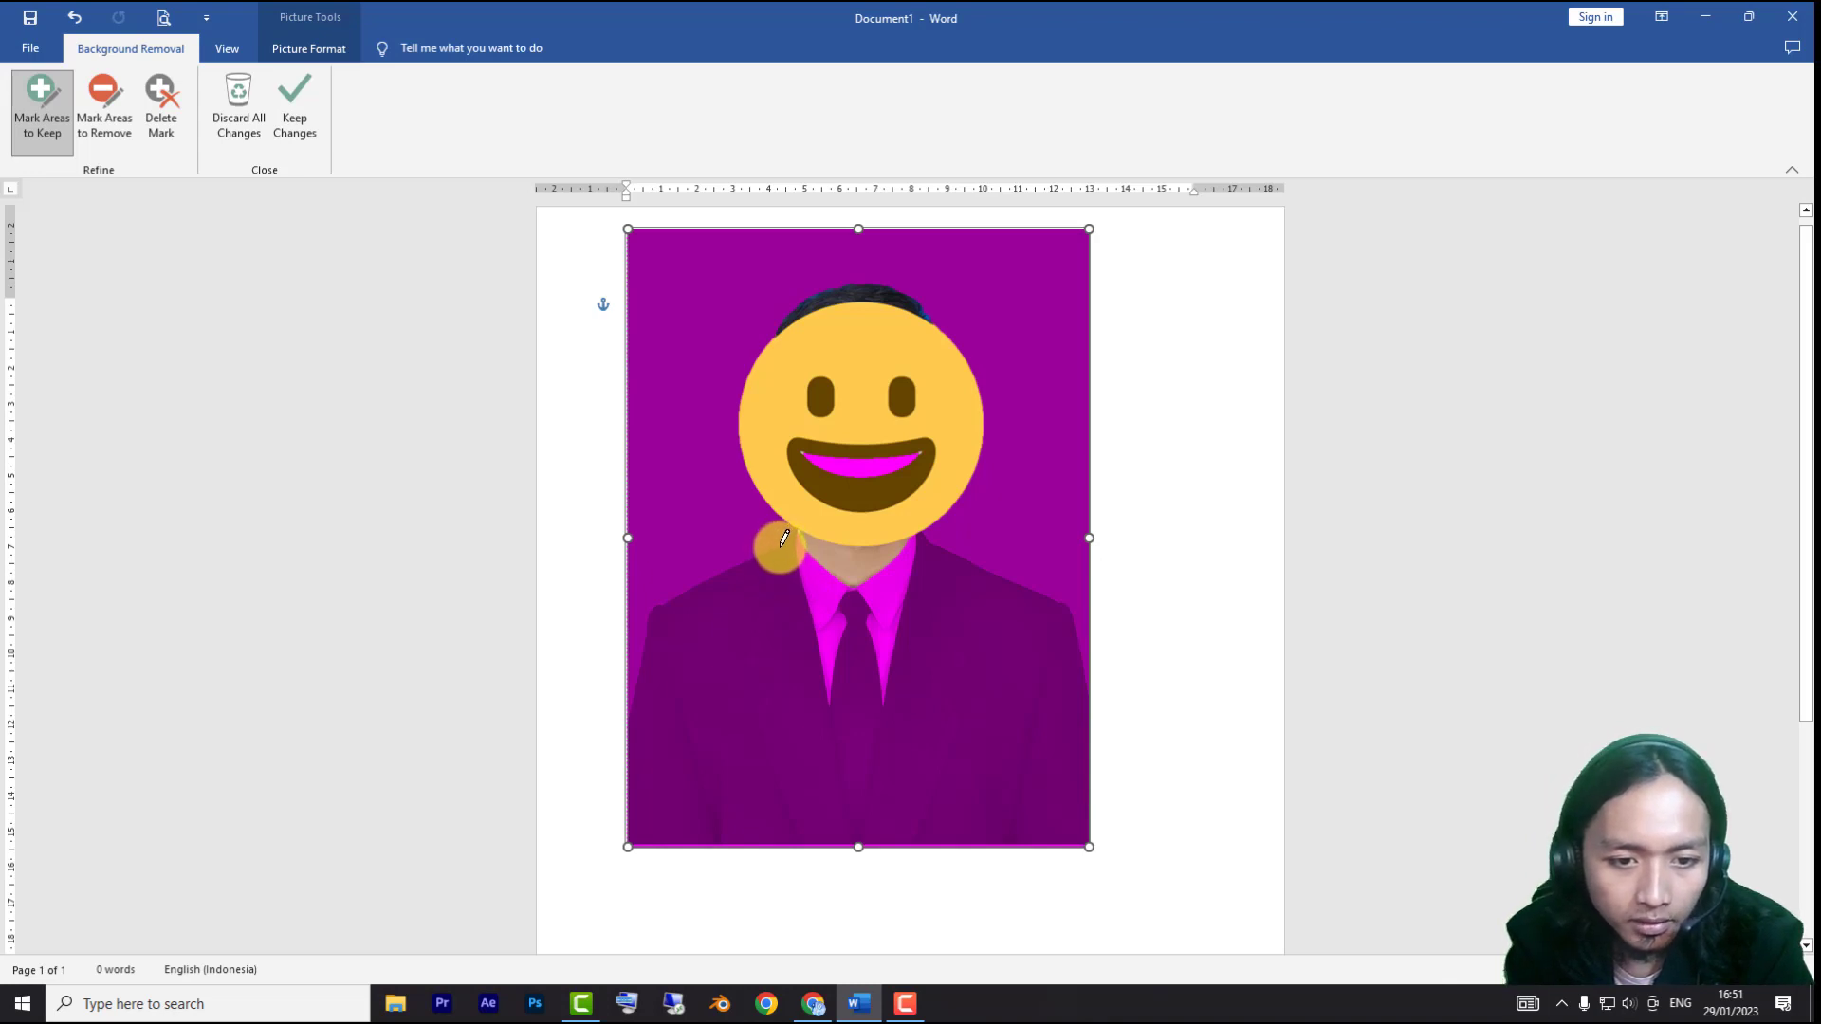
pyautogui.moveTo(785, 538); pyautogui.dragTo(706, 843)
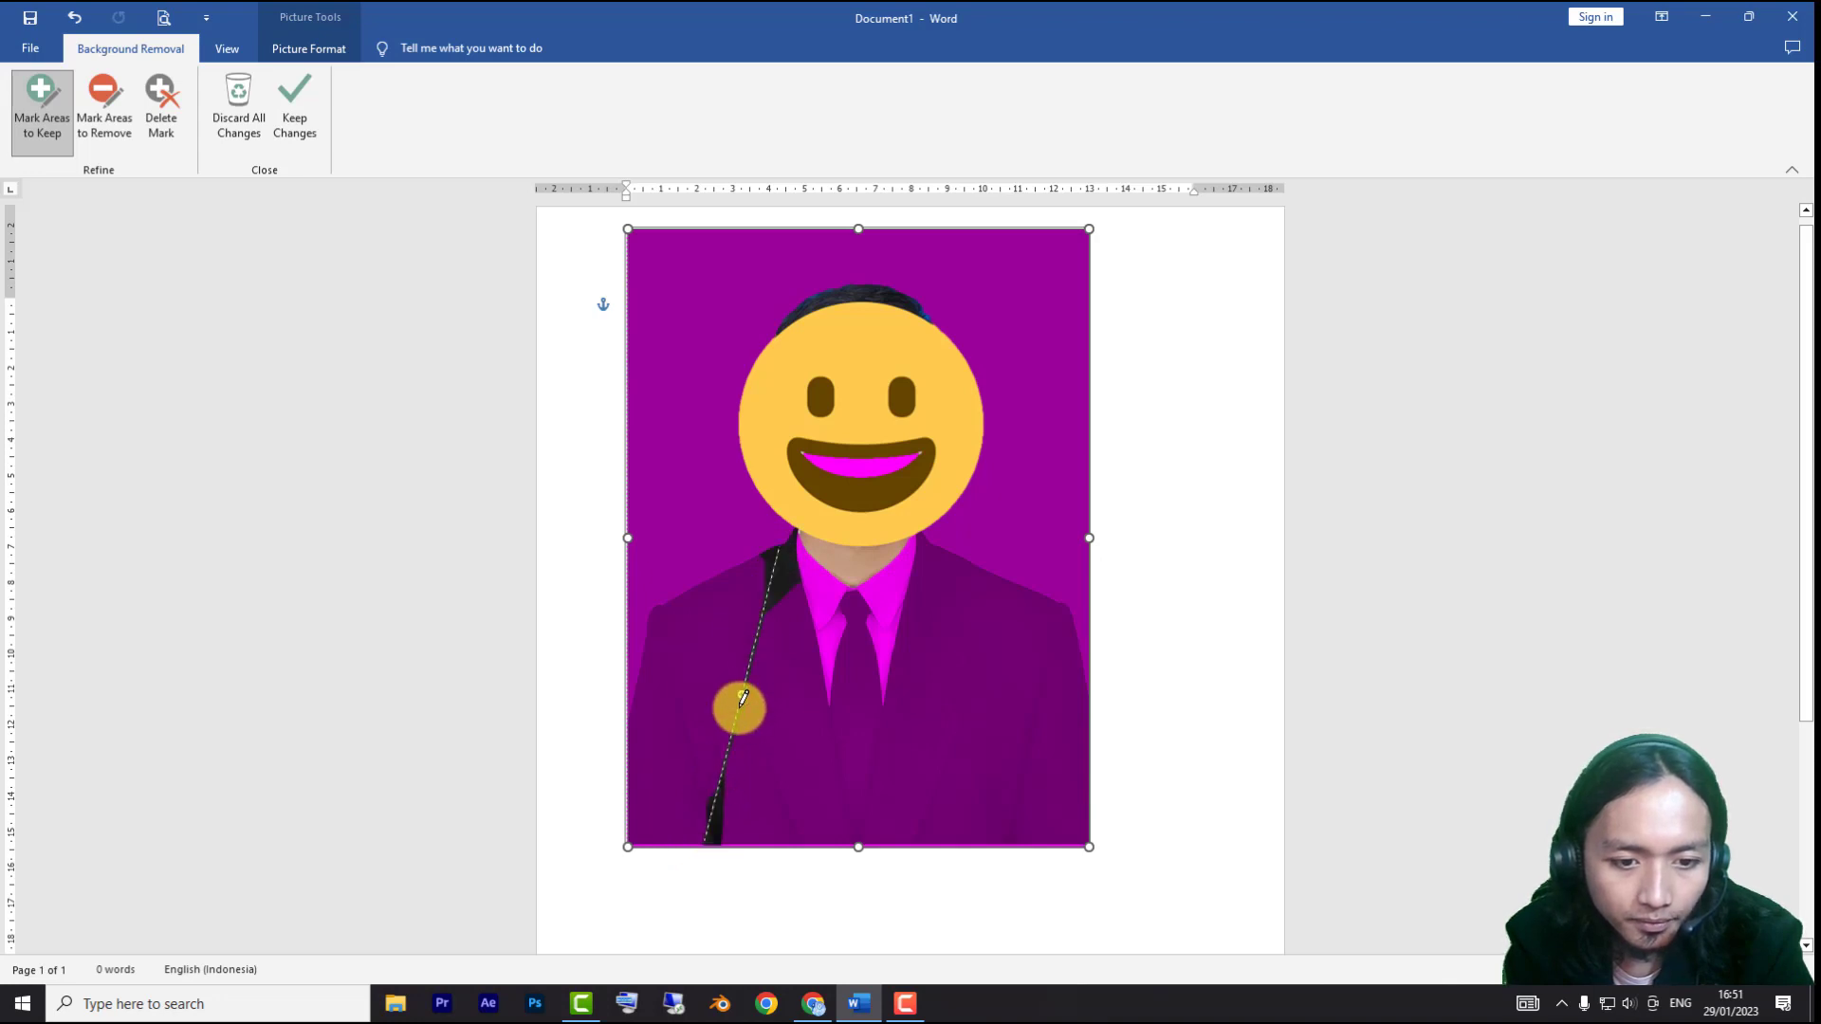
pyautogui.moveTo(743, 693)
pyautogui.mouseDown()
pyautogui.moveTo(660, 604)
pyautogui.moveTo(629, 845)
pyautogui.mouseUp()
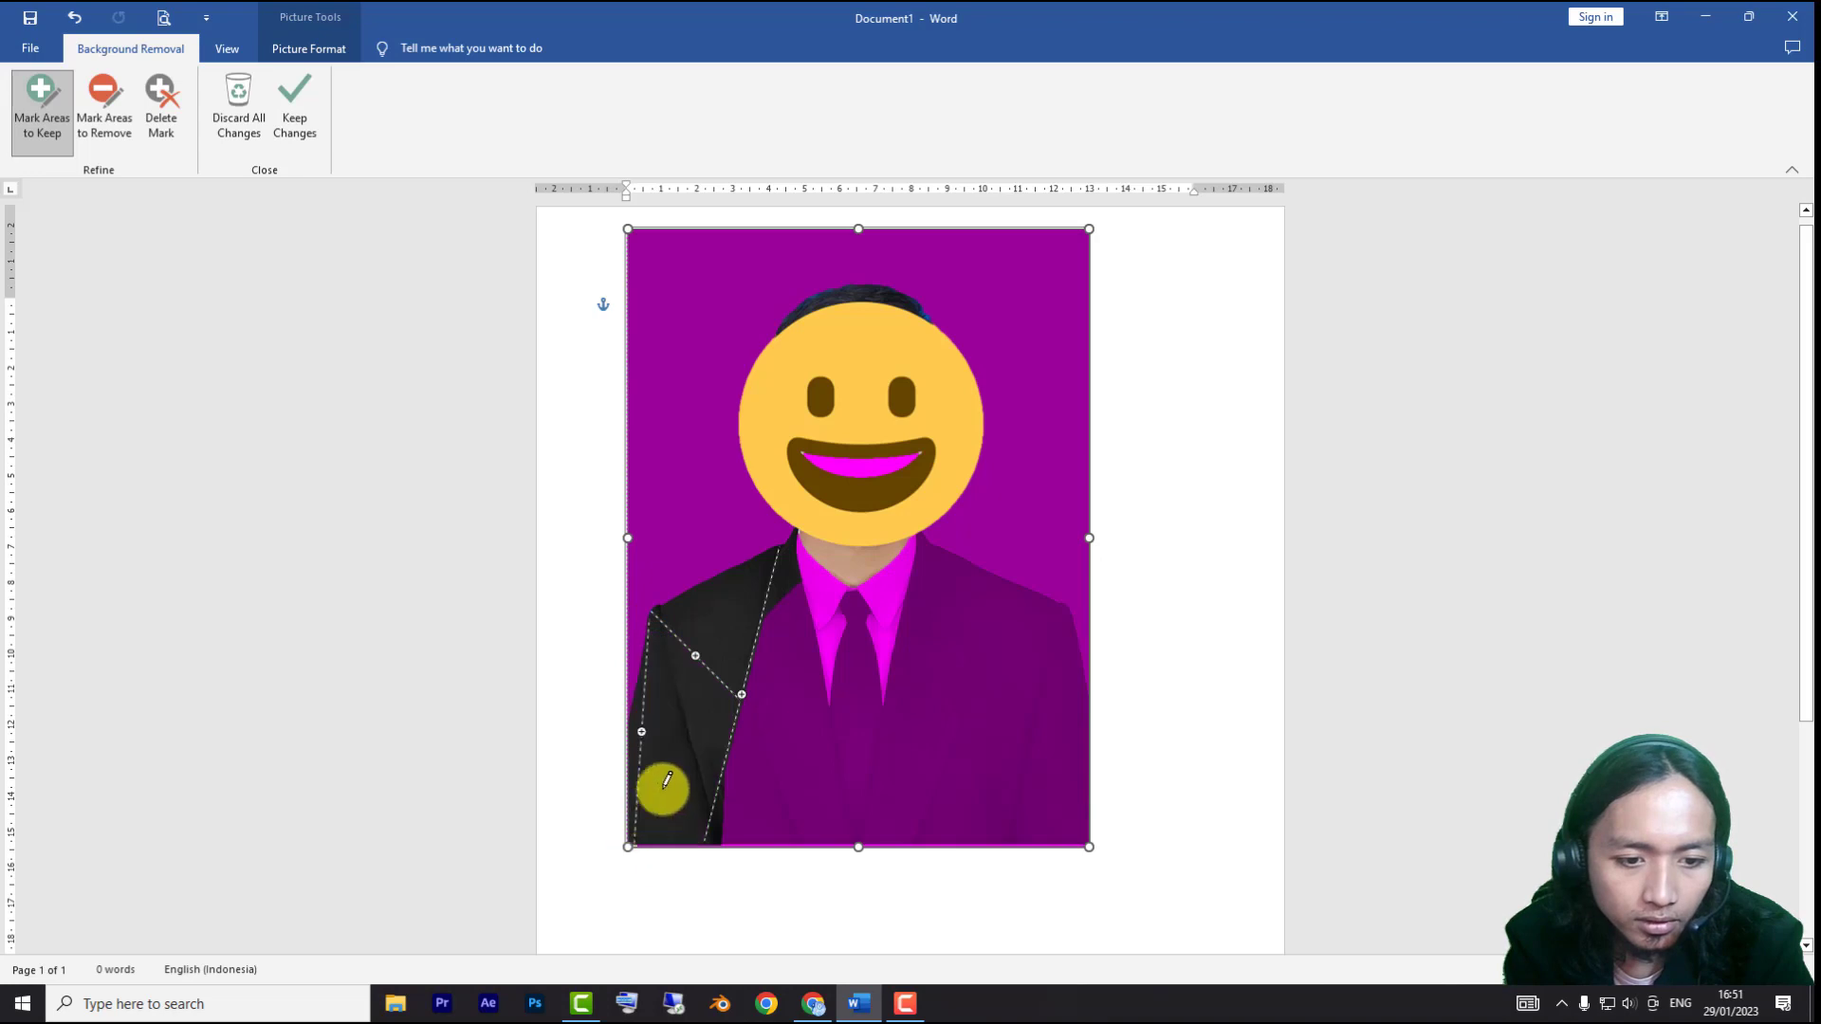
pyautogui.moveTo(770, 686)
pyautogui.mouseDown()
pyautogui.moveTo(1057, 674)
pyautogui.moveTo(1087, 704)
pyautogui.mouseUp()
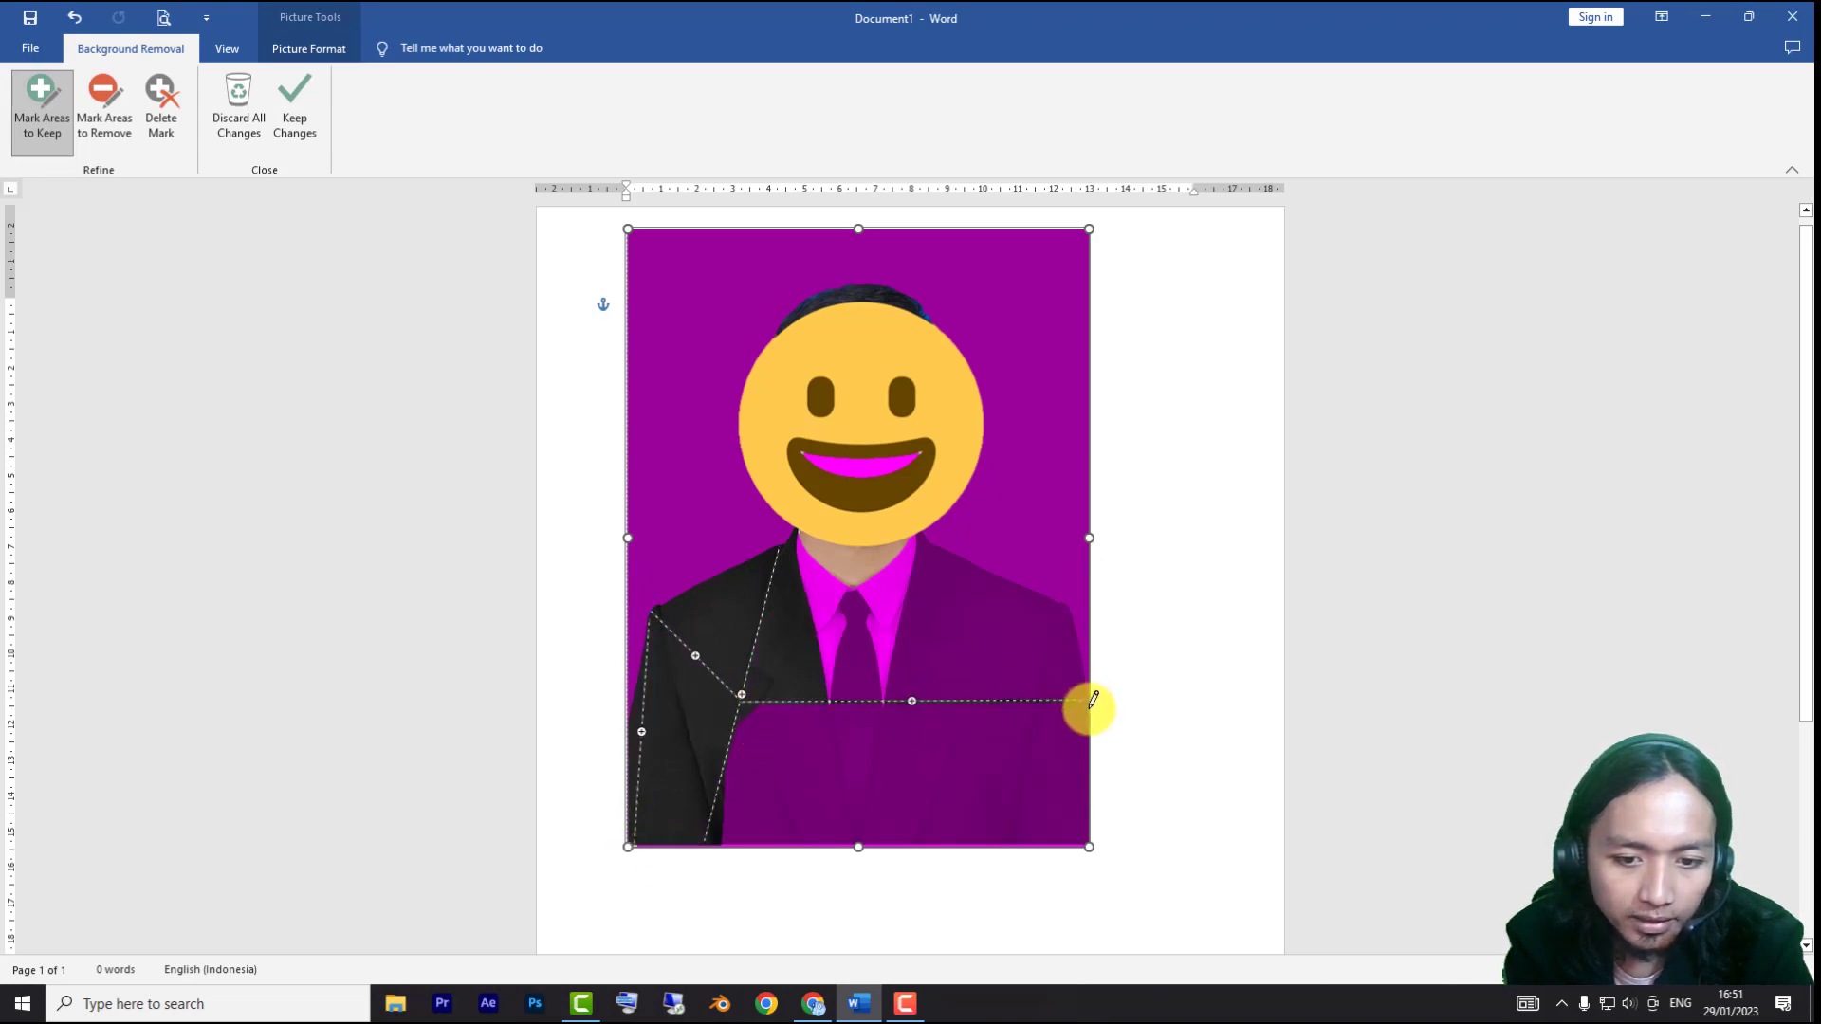
pyautogui.moveTo(912, 703); pyautogui.dragTo(928, 844)
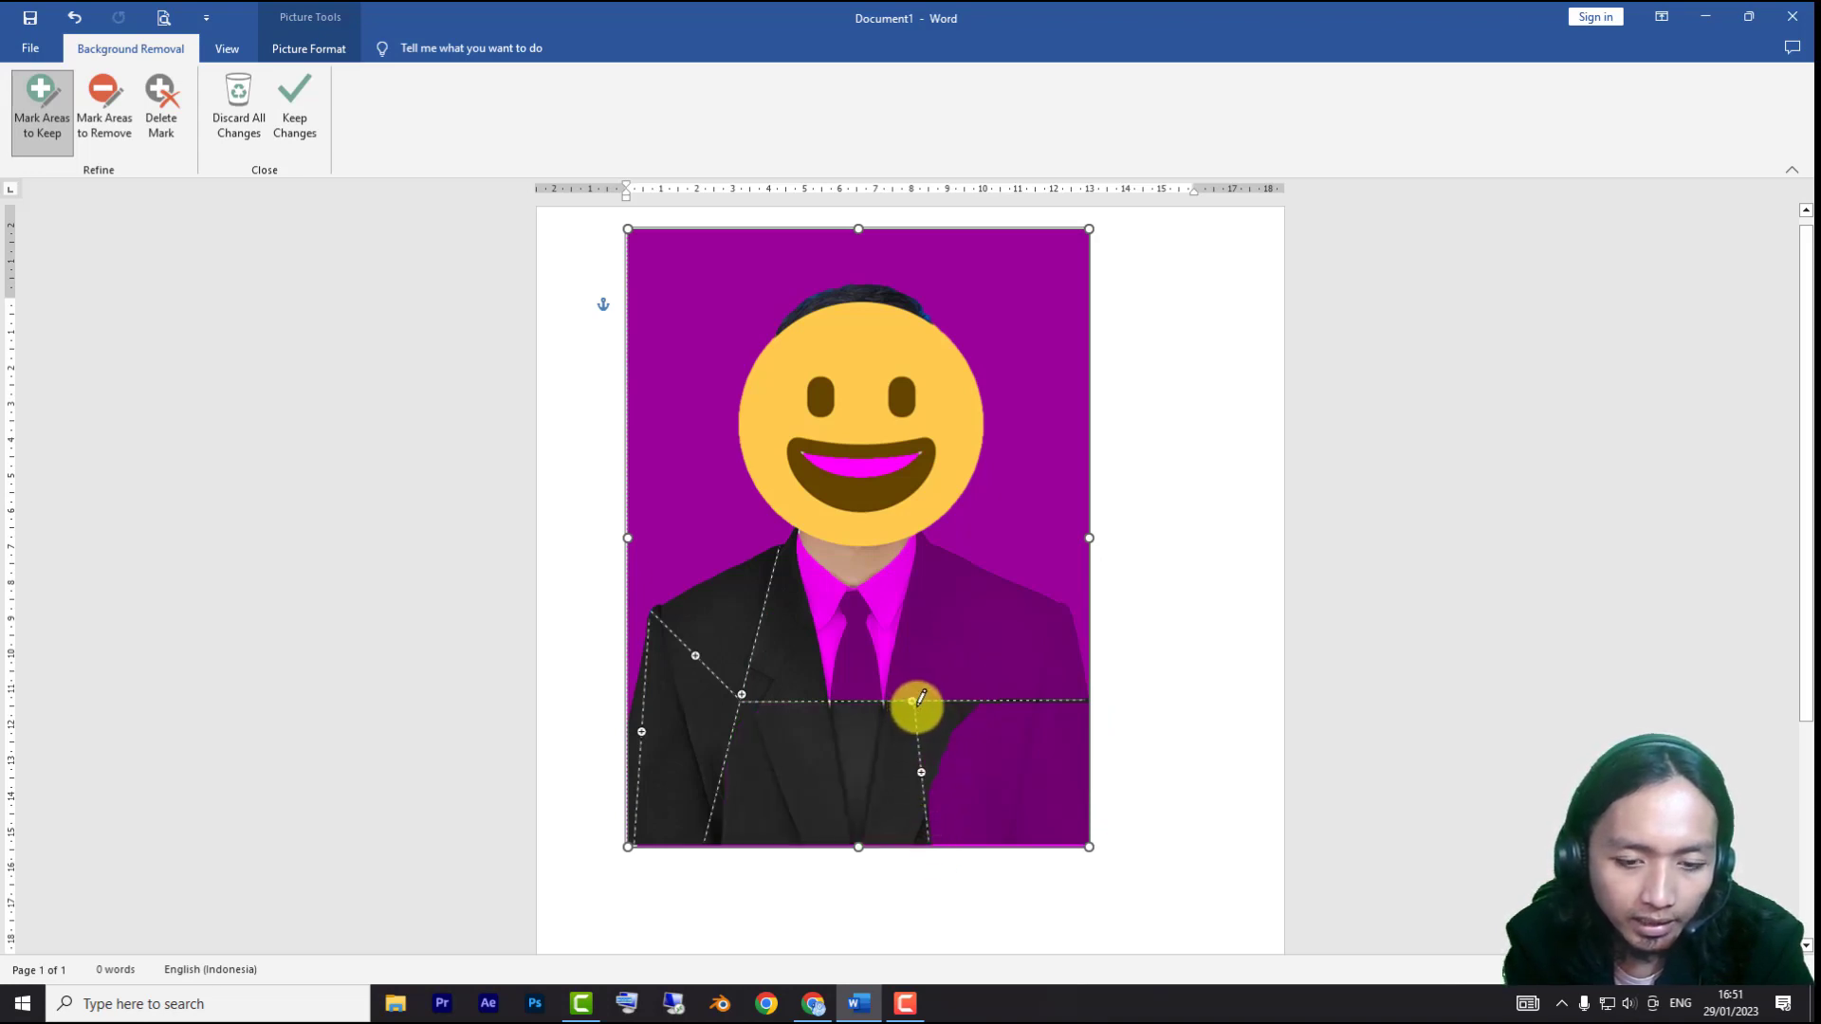
pyautogui.moveTo(912, 702)
pyautogui.mouseDown()
pyautogui.moveTo(1082, 757)
pyautogui.moveTo(1093, 840)
pyautogui.moveTo(1041, 785)
pyautogui.mouseUp()
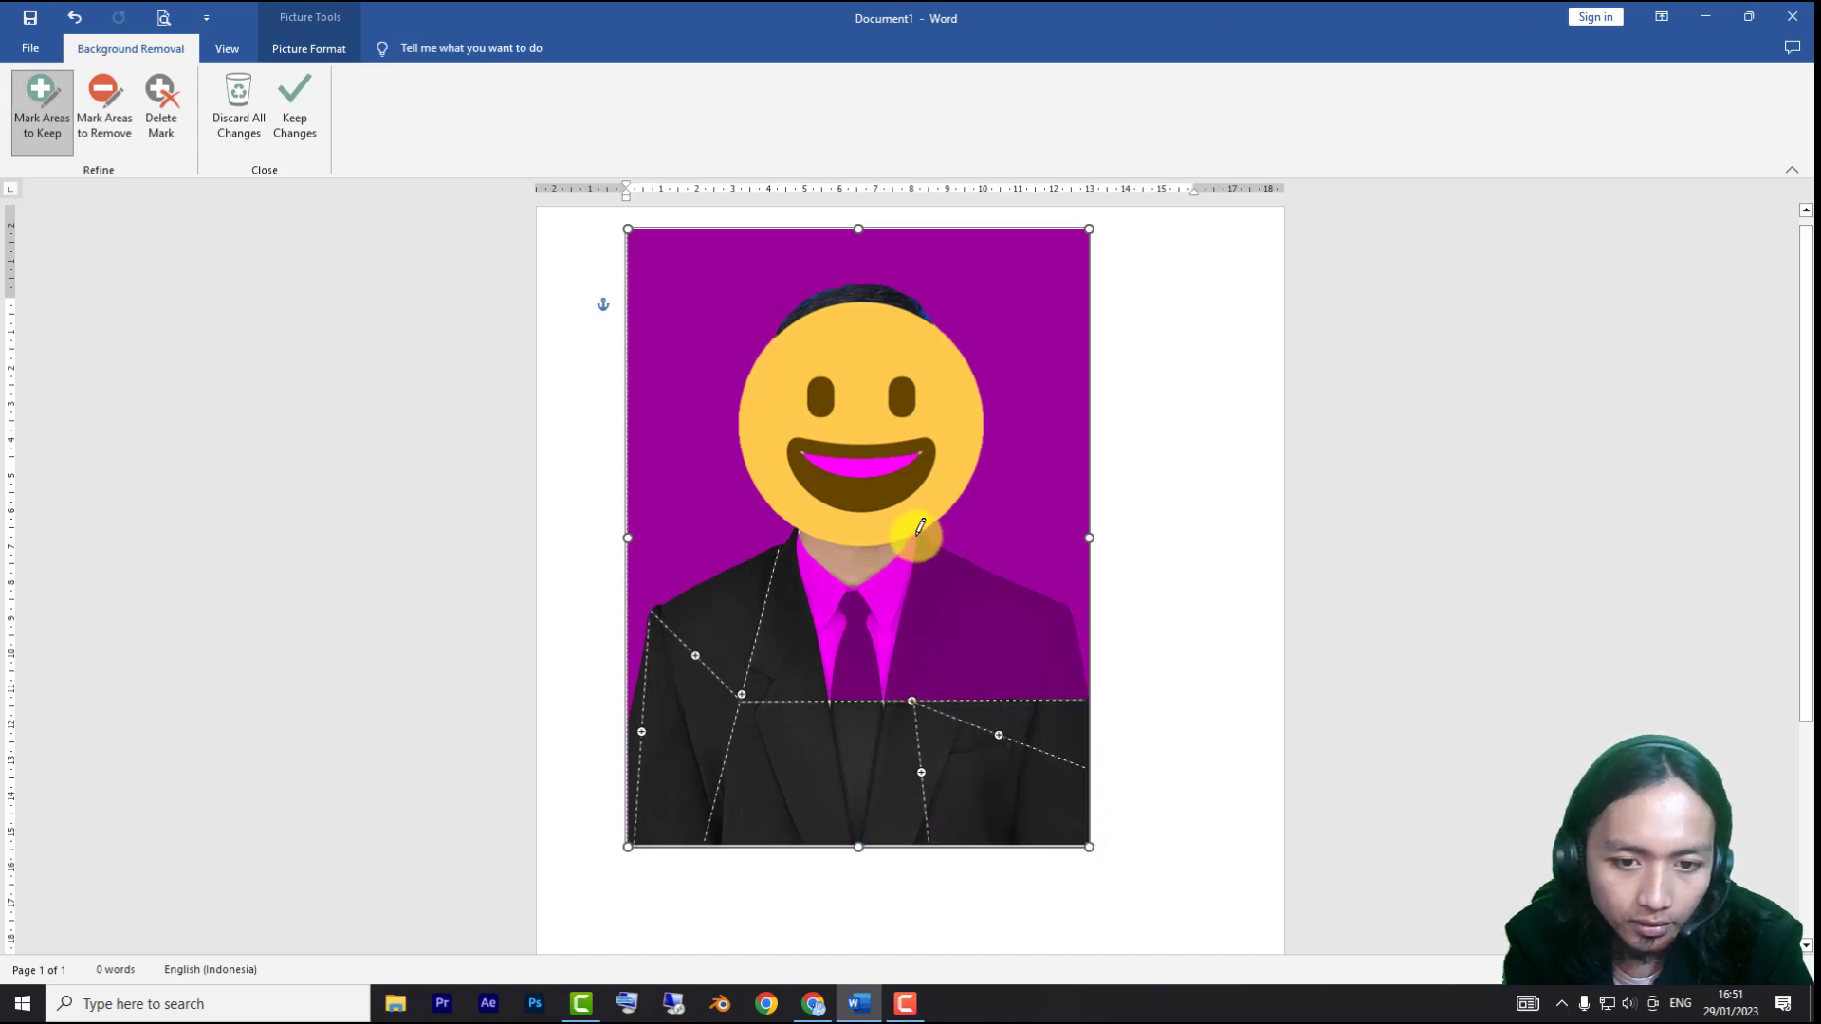
pyautogui.moveTo(917, 535); pyautogui.dragTo(913, 701)
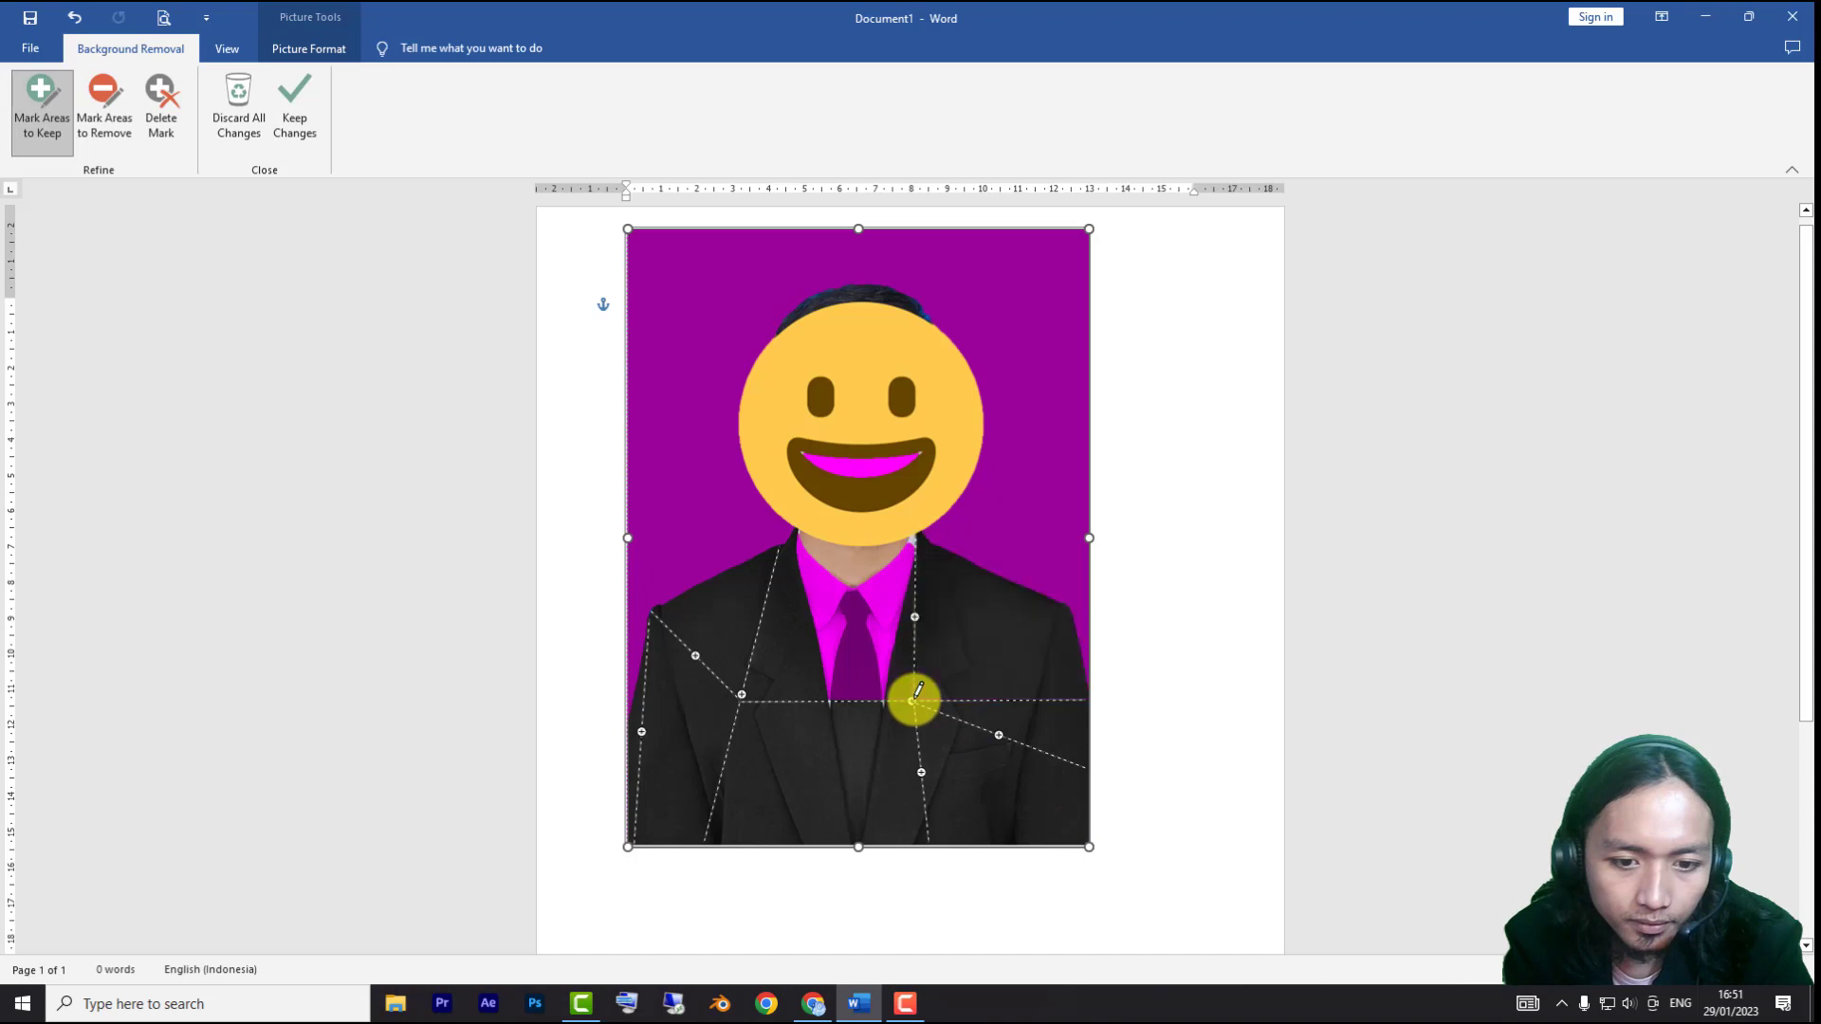
pyautogui.moveTo(741, 694); pyautogui.dragTo(912, 619)
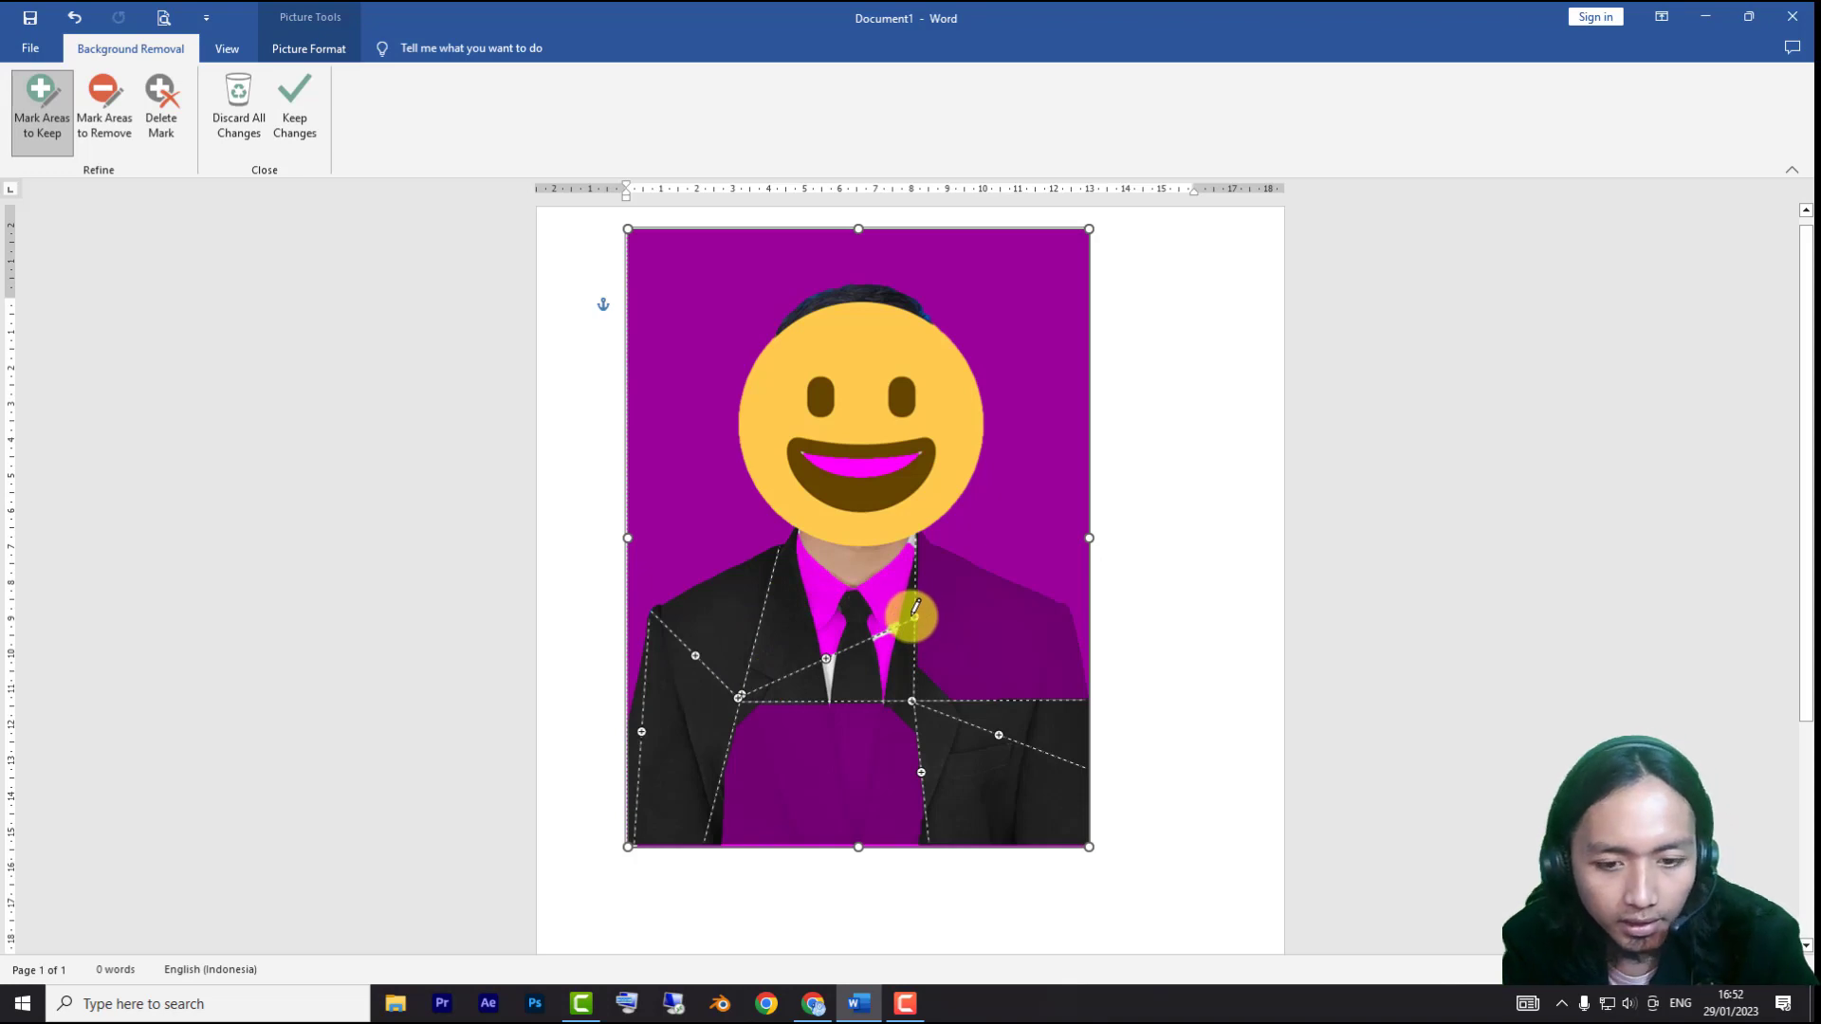
pyautogui.hotkey('ctrl', 'z')
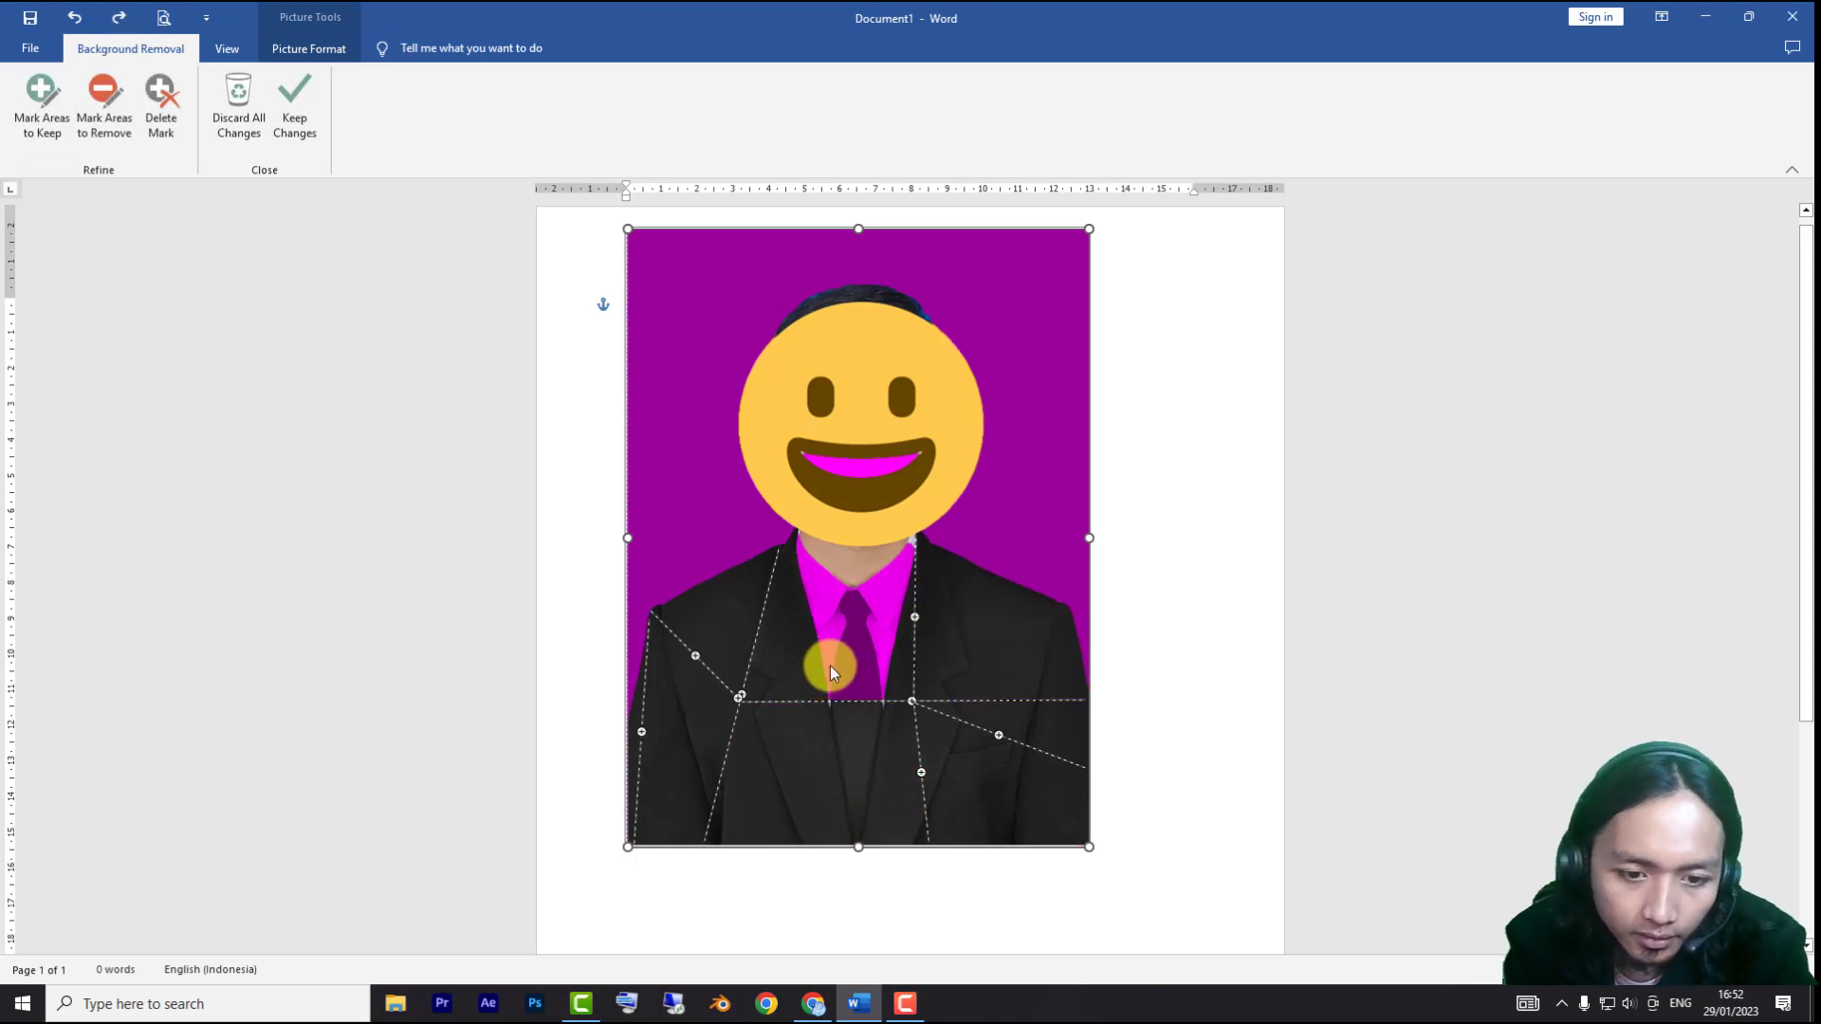
pyautogui.click(42, 110)
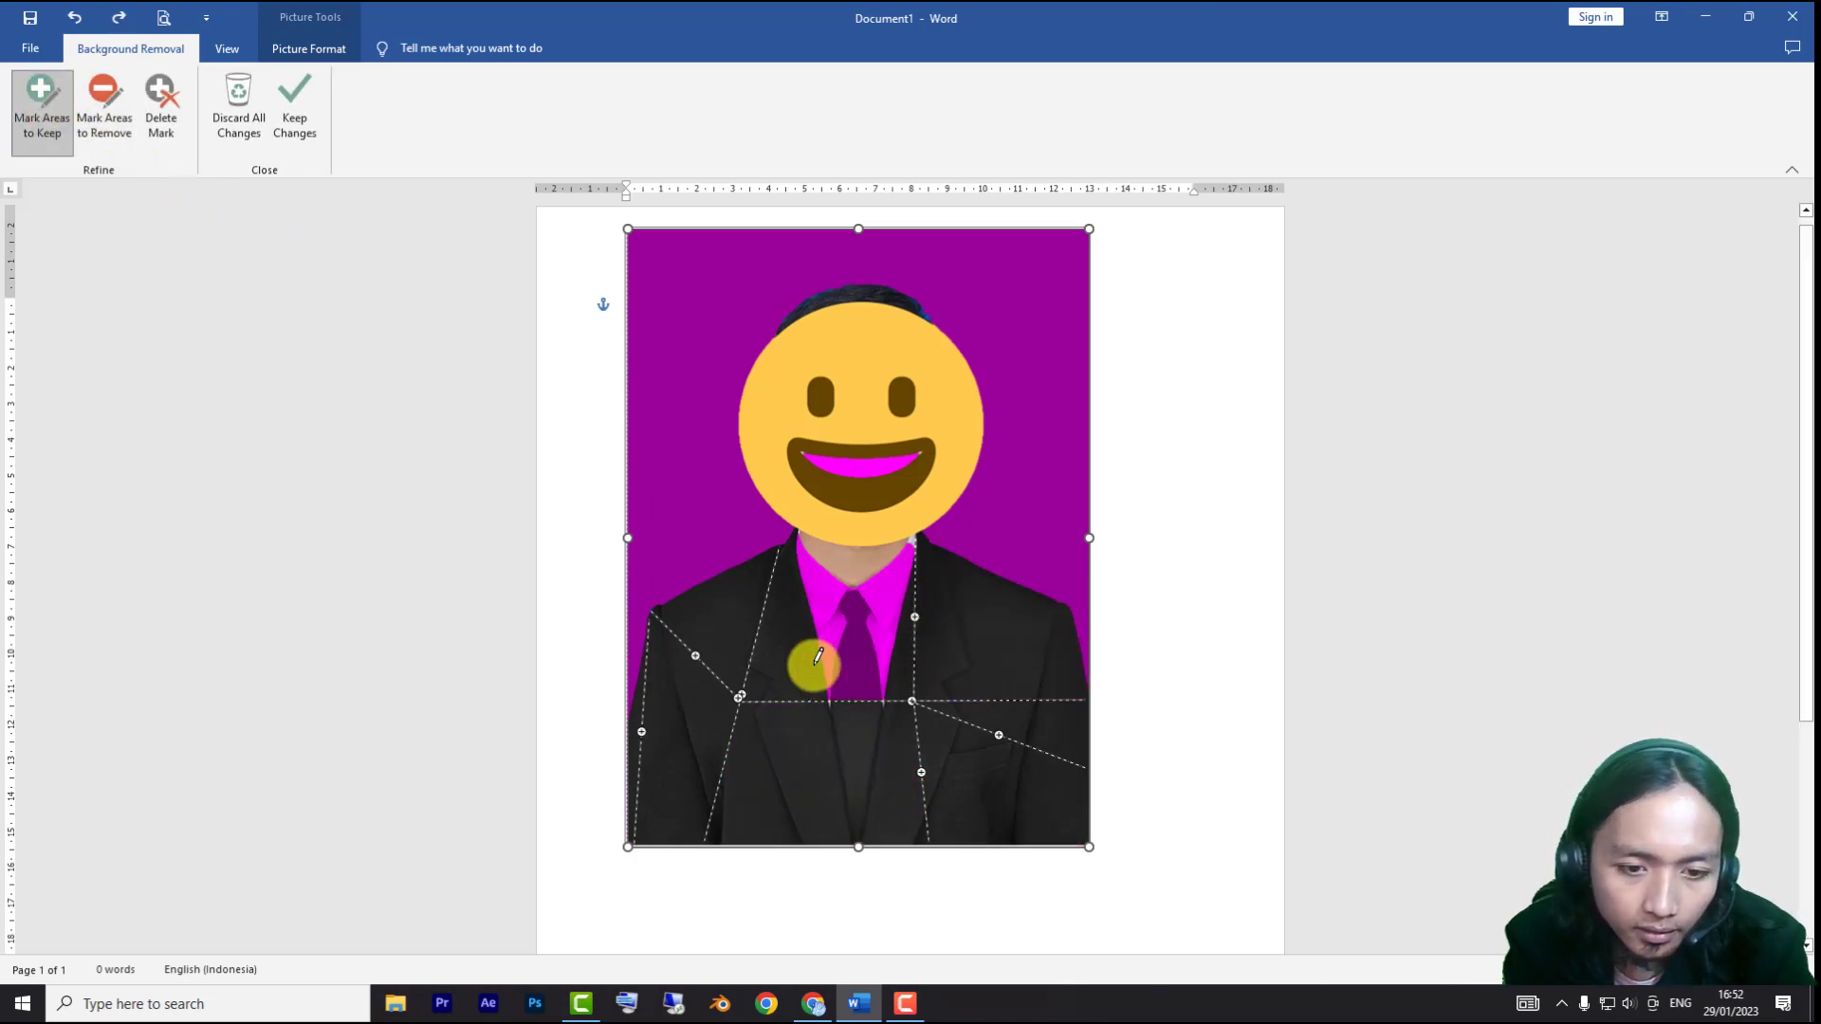
# Mark the shirt, collar, tie, remaining jacket areas and the emoji's teeth as areas to keep, and apply the background removal
pyautogui.moveTo(826, 653); pyautogui.dragTo(917, 540)
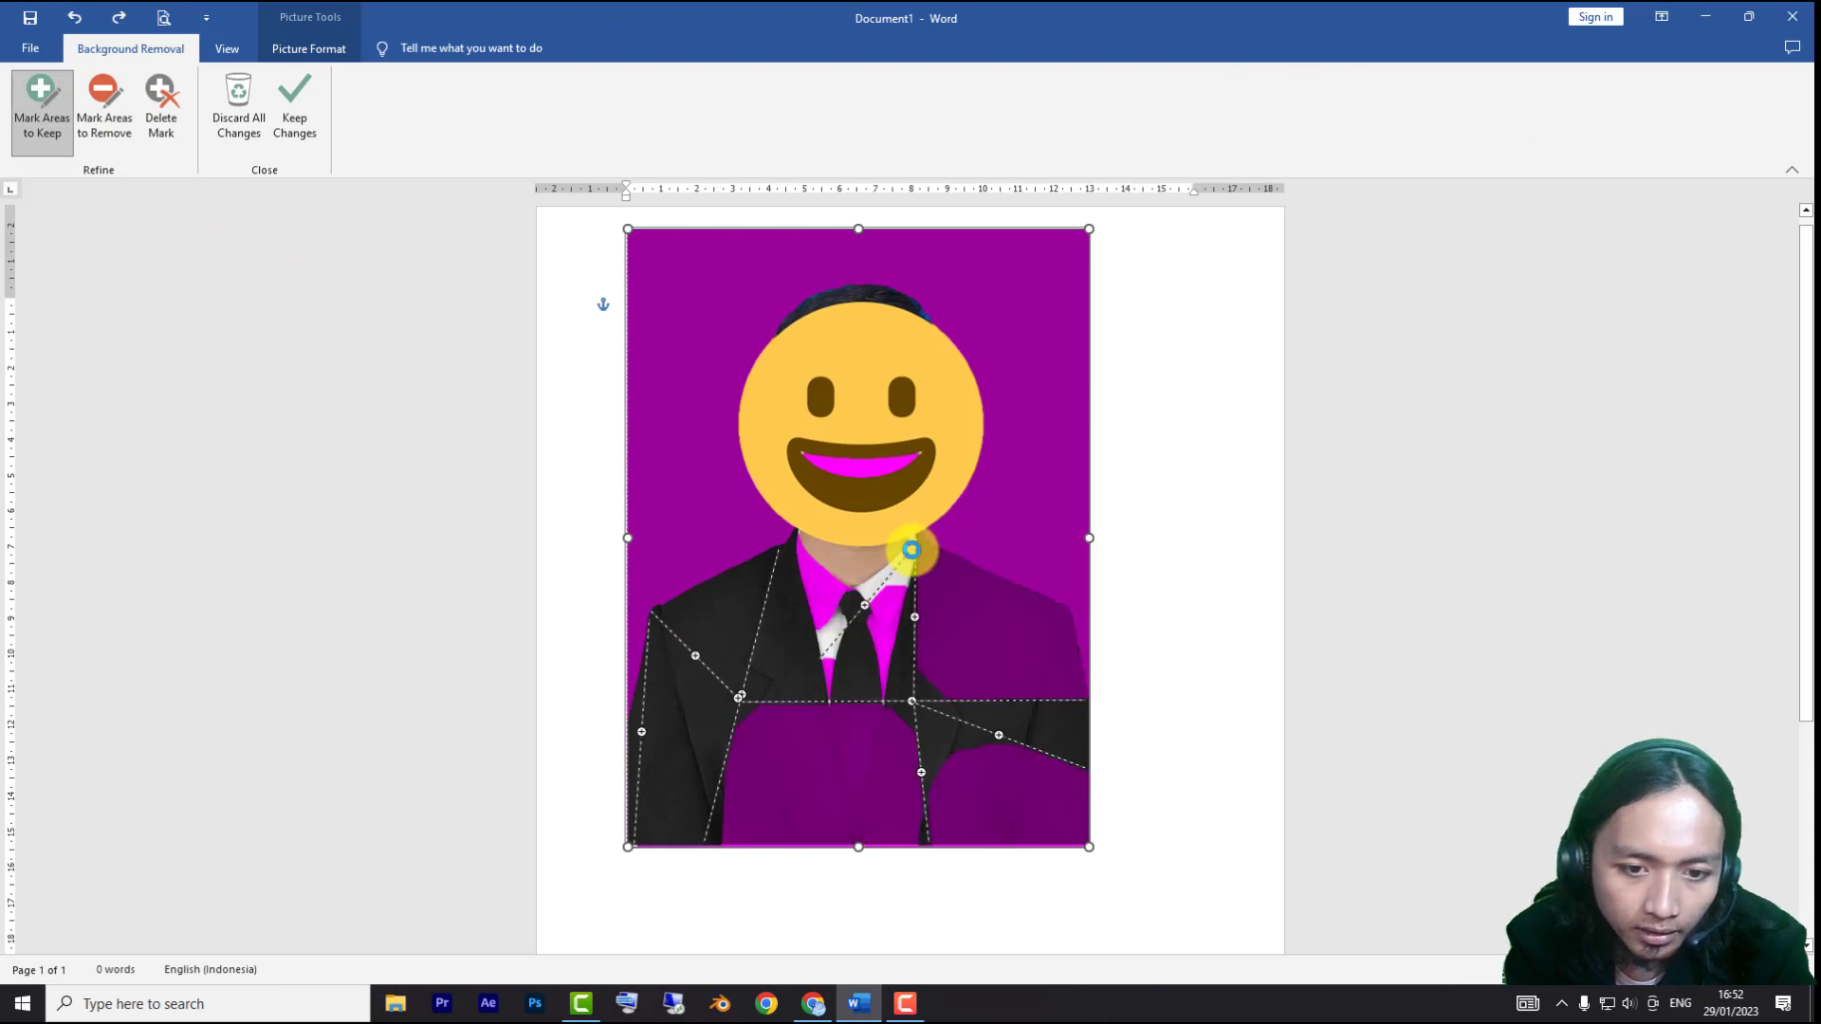
pyautogui.moveTo(866, 597); pyautogui.dragTo(914, 618)
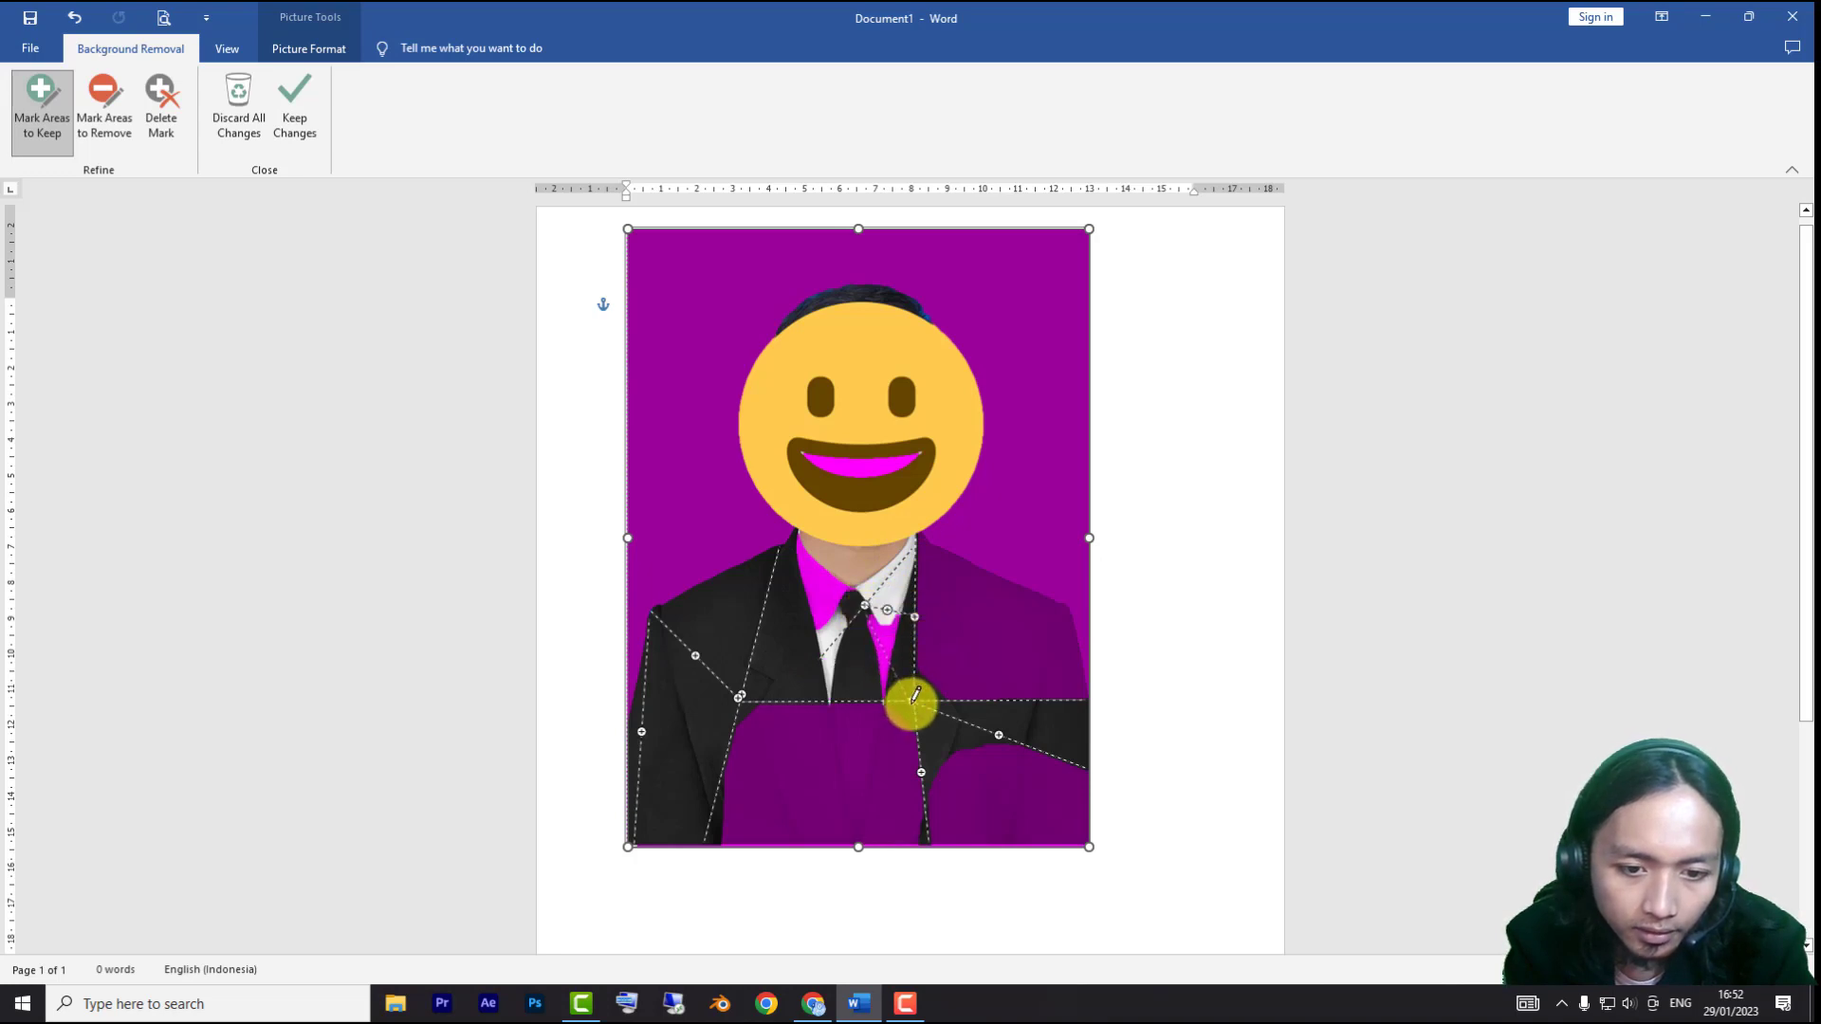
pyautogui.moveTo(916, 697); pyautogui.dragTo(1057, 604)
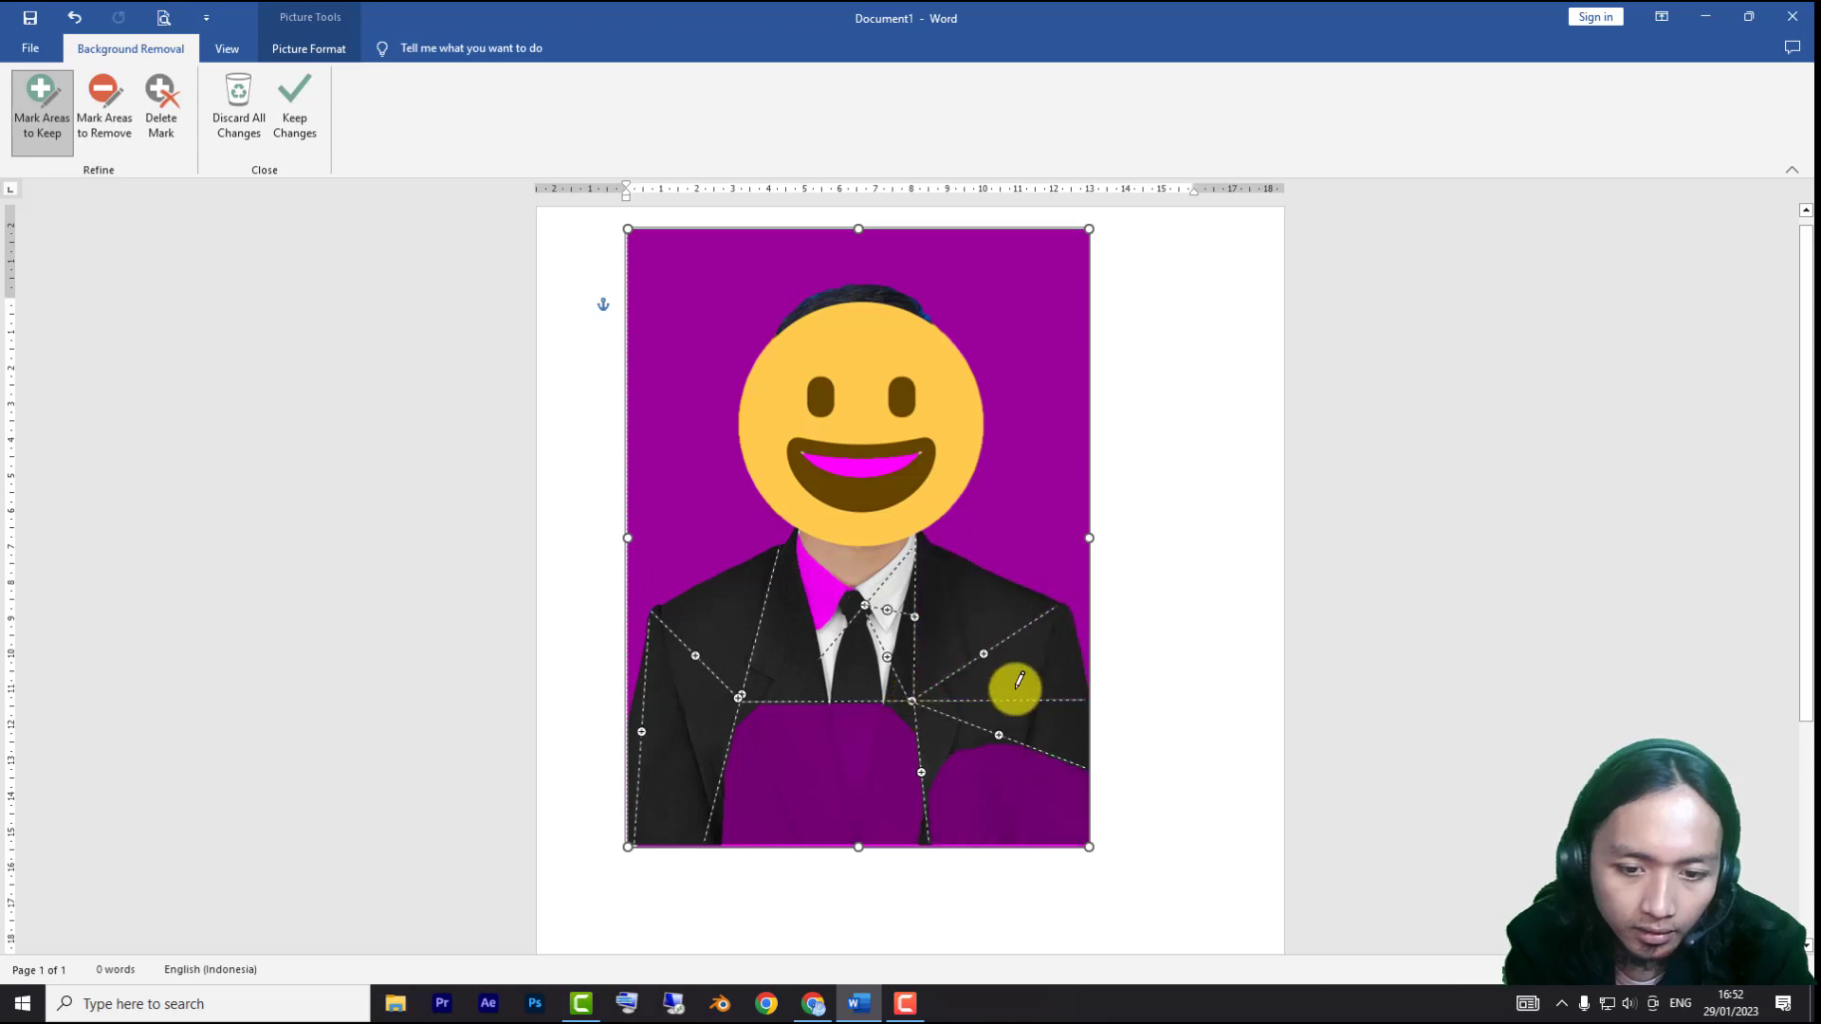
pyautogui.moveTo(999, 737); pyautogui.dragTo(996, 845)
pyautogui.moveTo(826, 708); pyautogui.dragTo(852, 847)
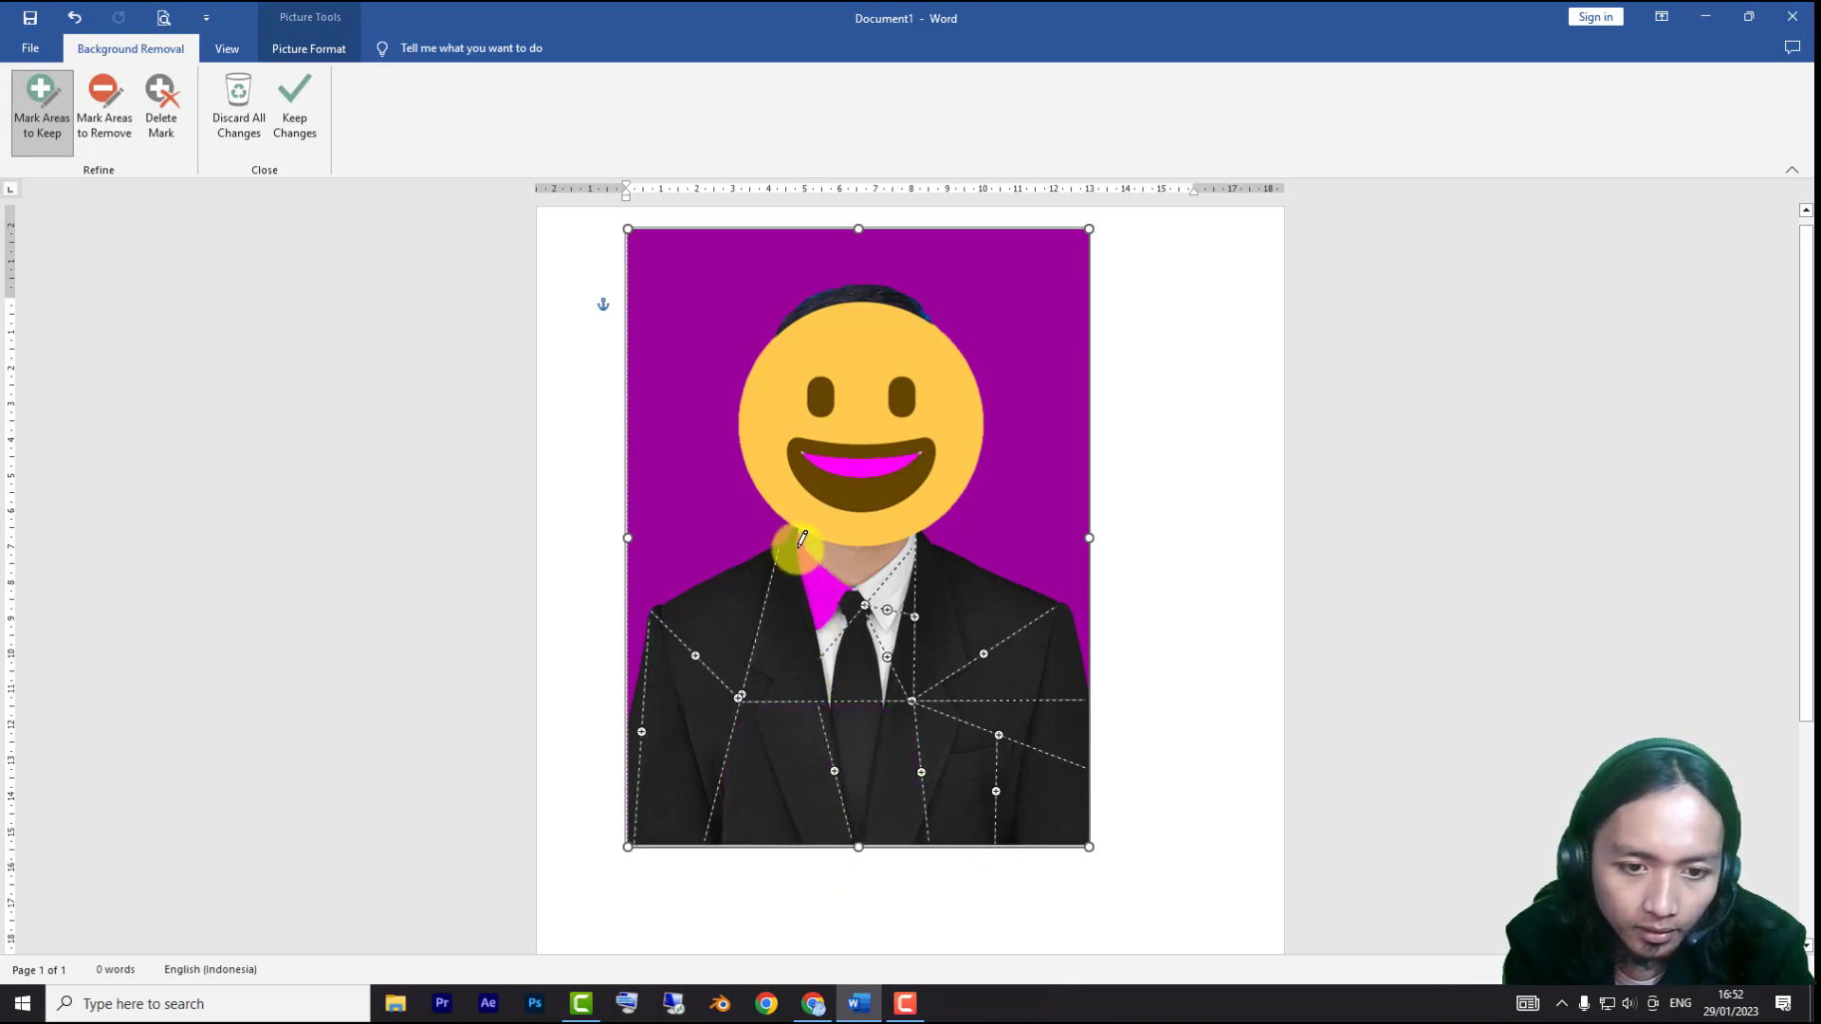
pyautogui.moveTo(803, 539); pyautogui.dragTo(831, 626)
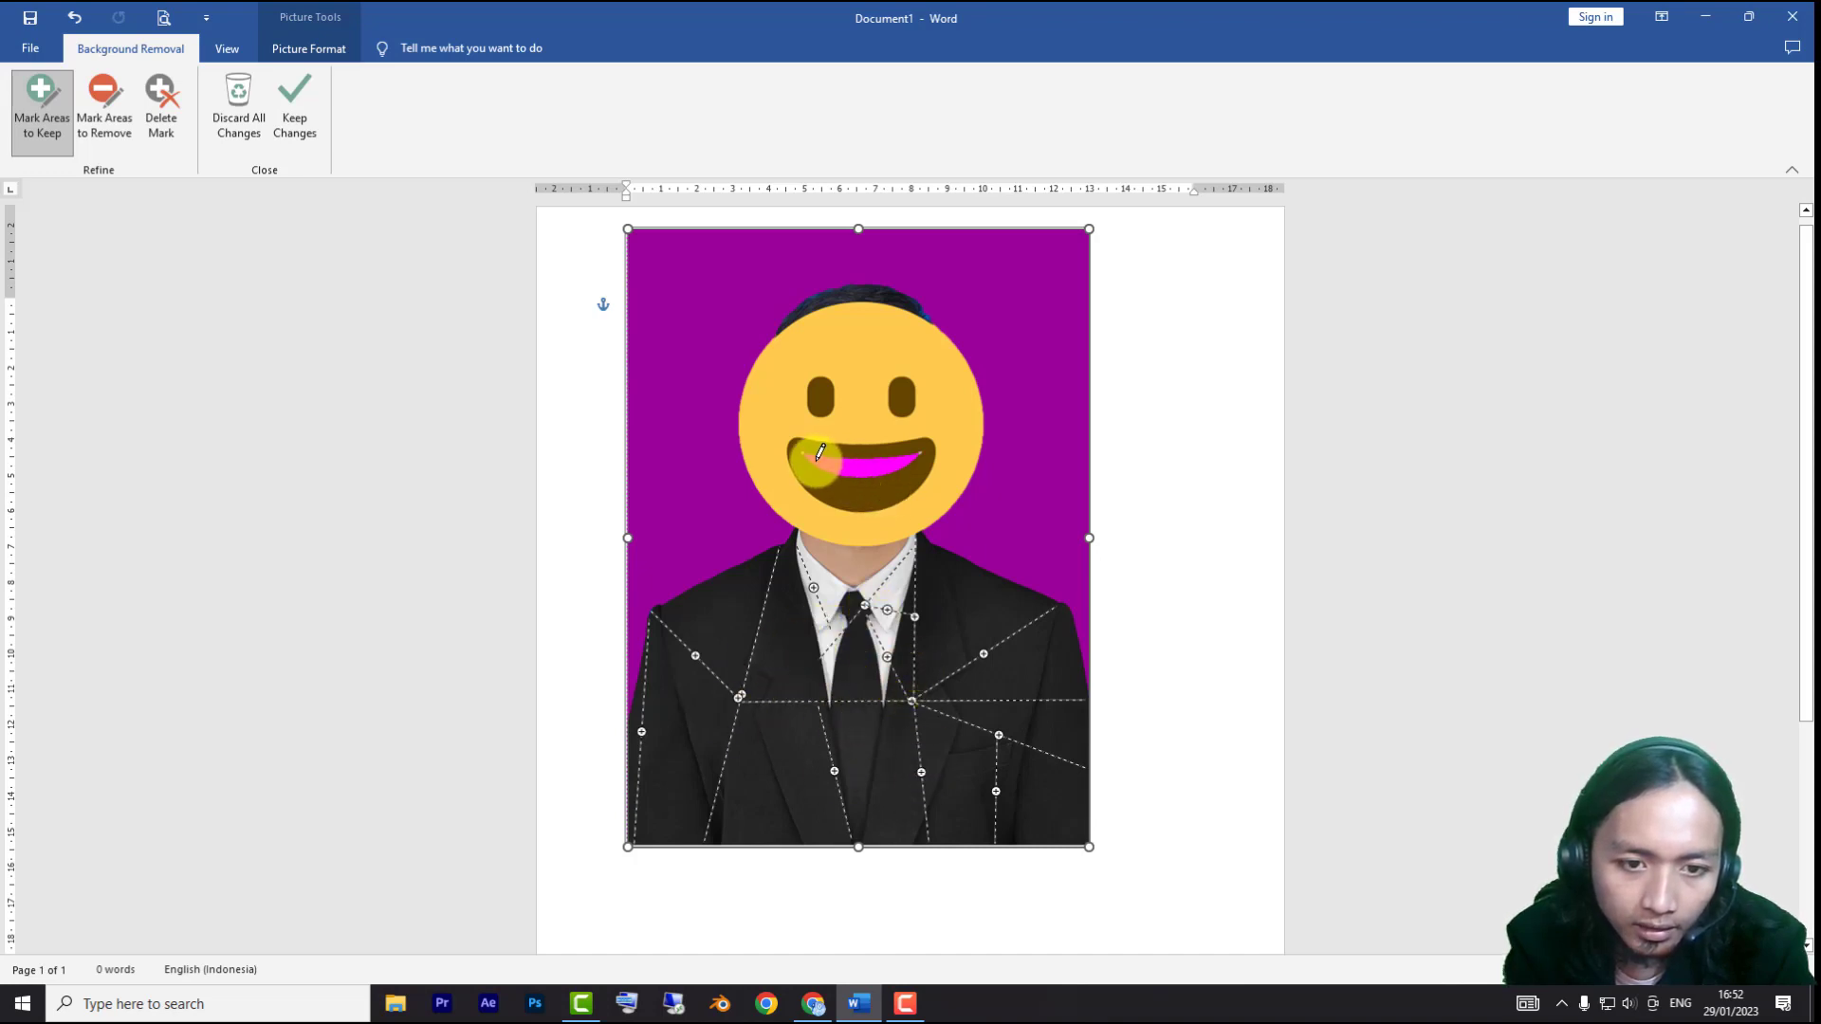
pyautogui.moveTo(821, 453); pyautogui.dragTo(887, 463)
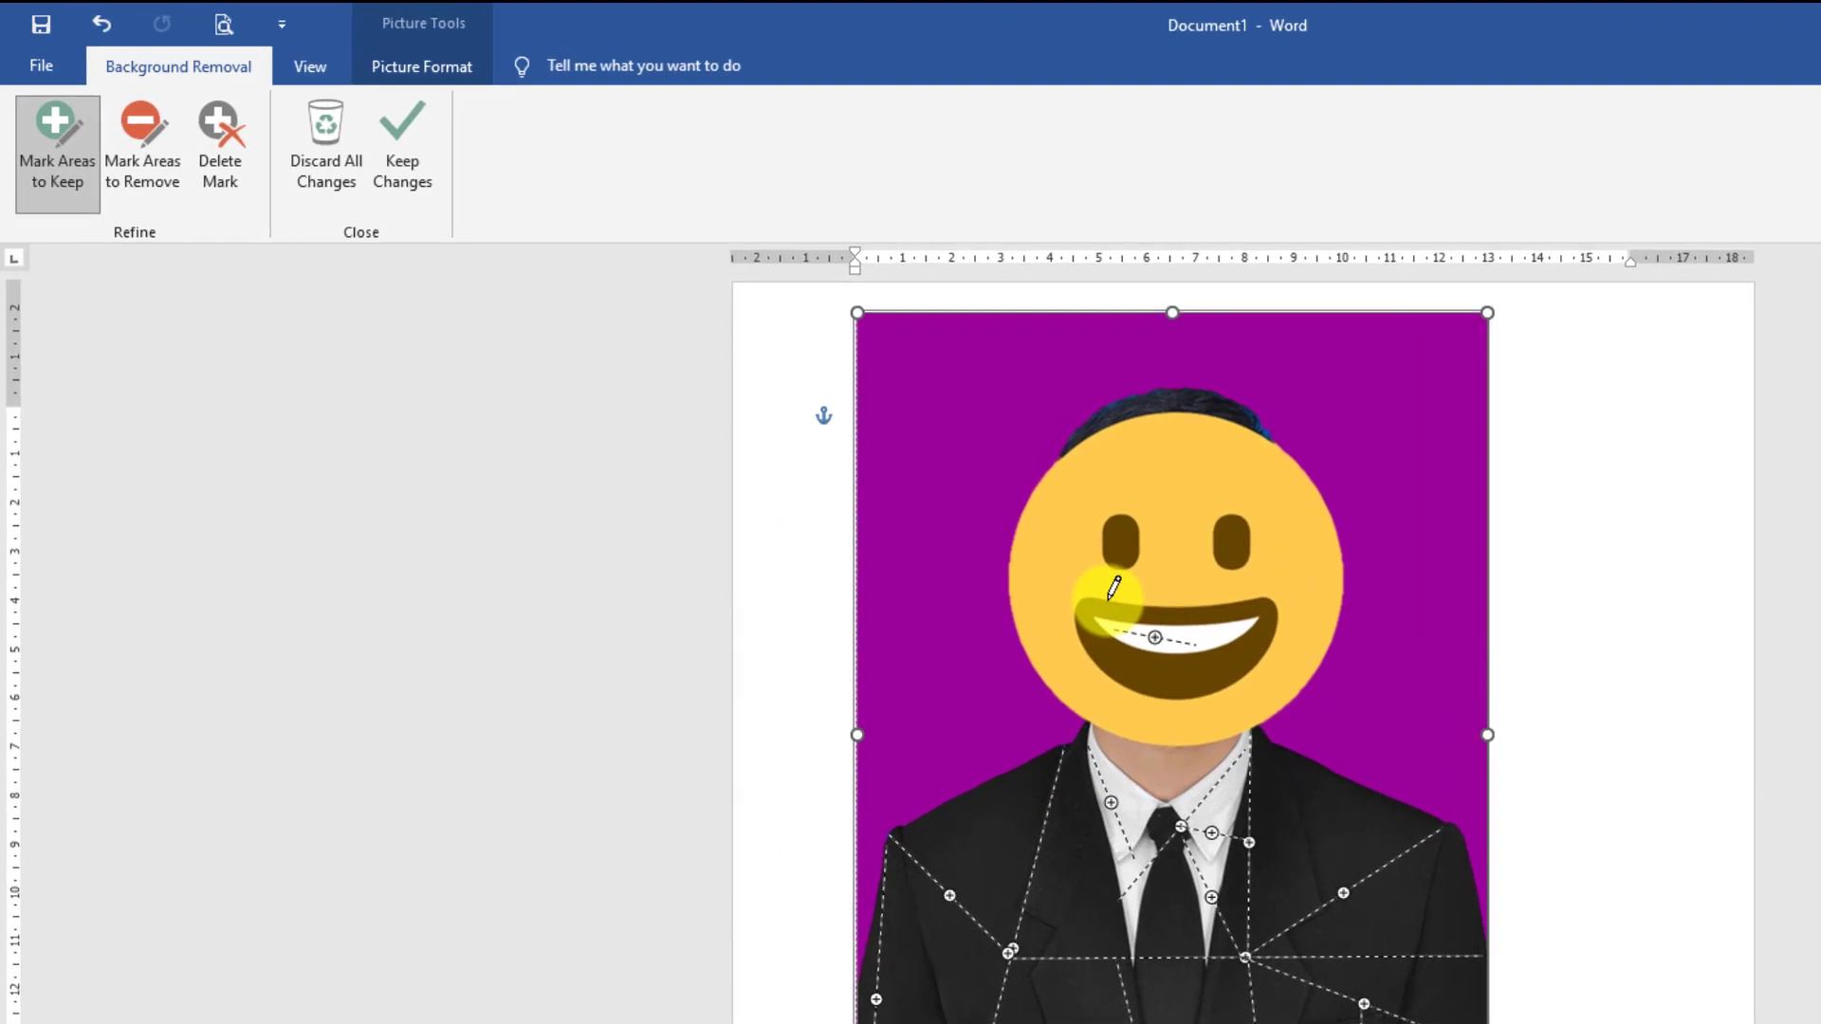
pyautogui.click(412, 152)
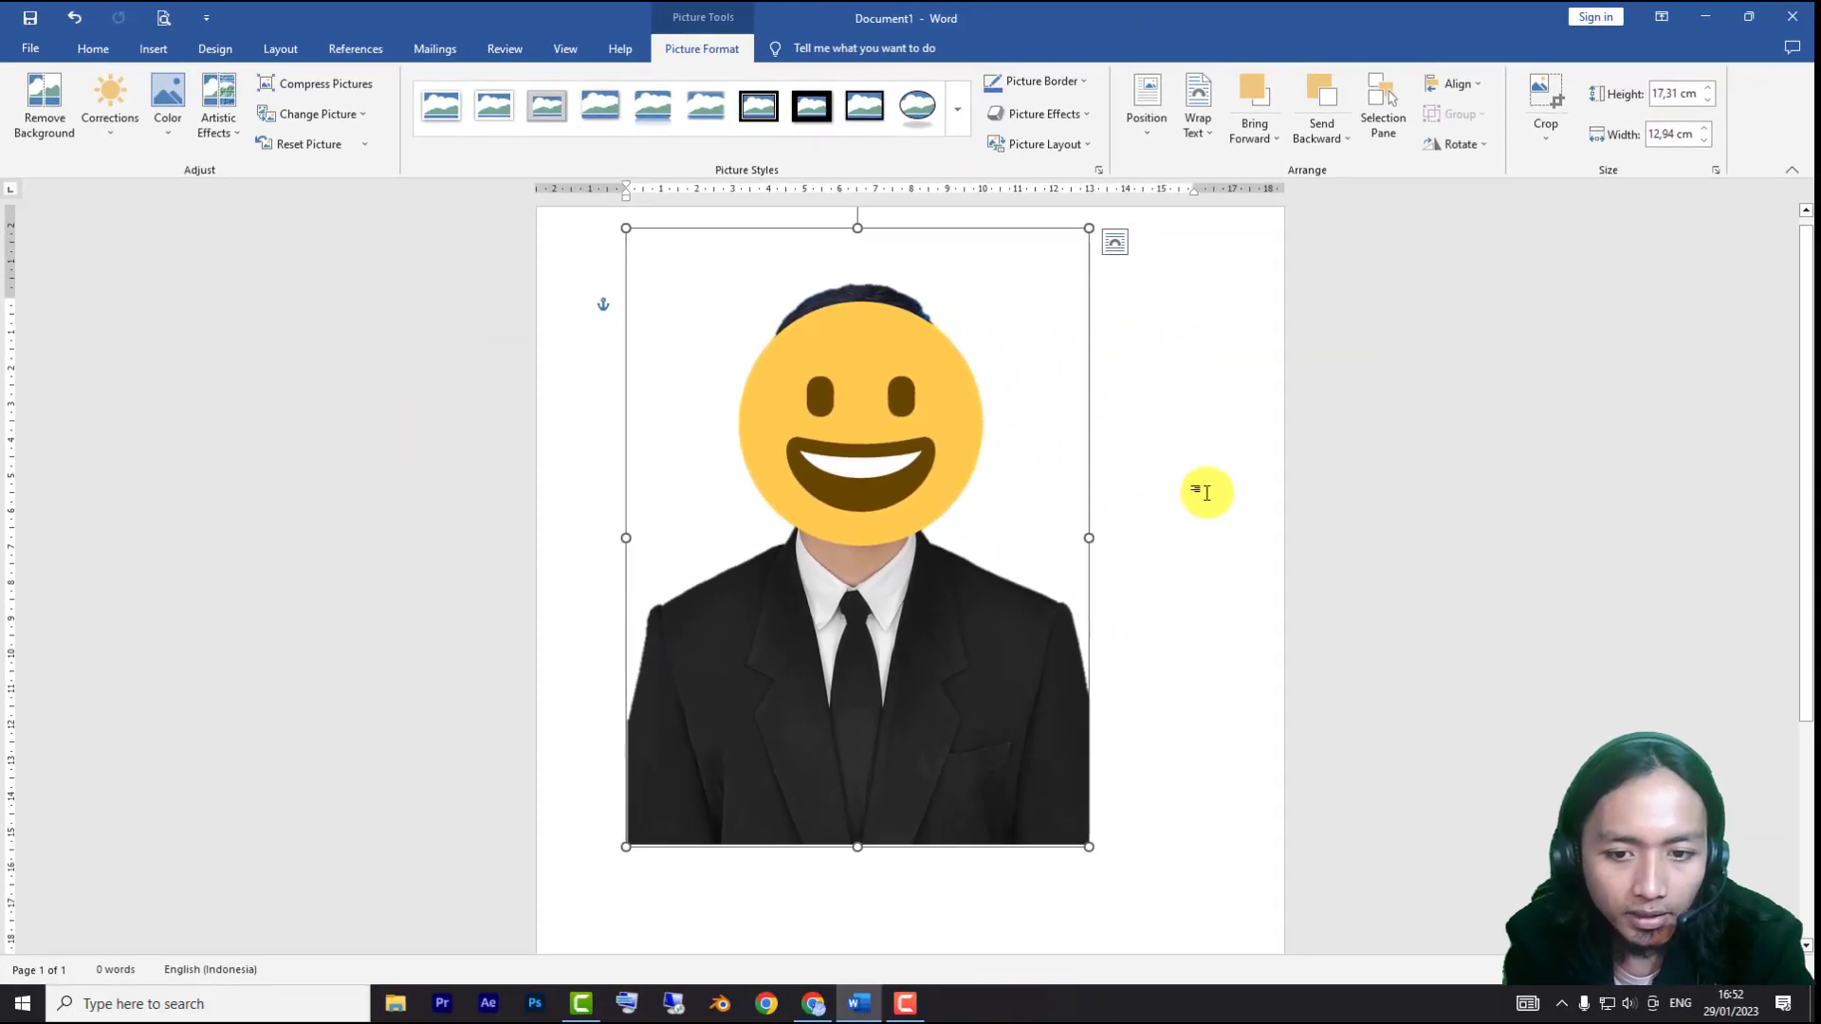
# Reselect the cut-out portrait and shift it slightly upward on the page
pyautogui.click(1346, 475)
pyautogui.click(757, 679)
pyautogui.moveTo(758, 679); pyautogui.dragTo(847, 716)
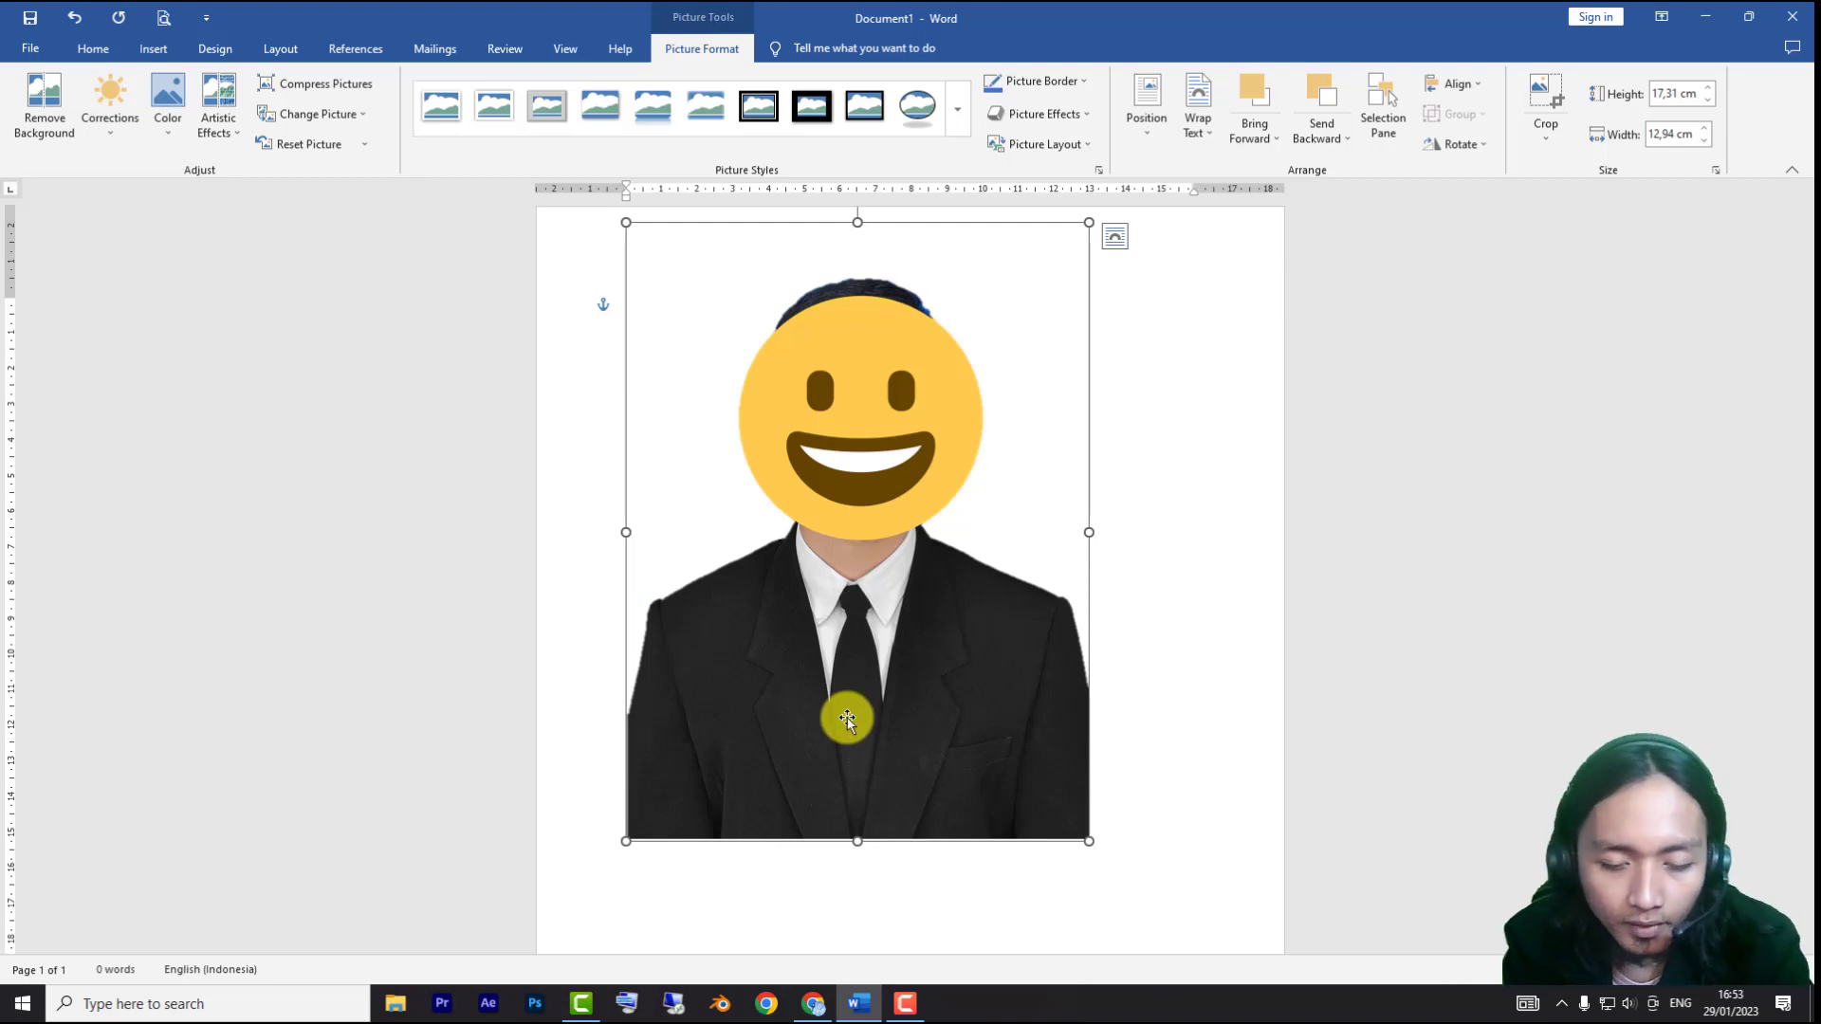
pyautogui.moveTo(853, 590)
pyautogui.mouseDown()
pyautogui.moveTo(863, 638)
pyautogui.moveTo(855, 586)
pyautogui.mouseUp()
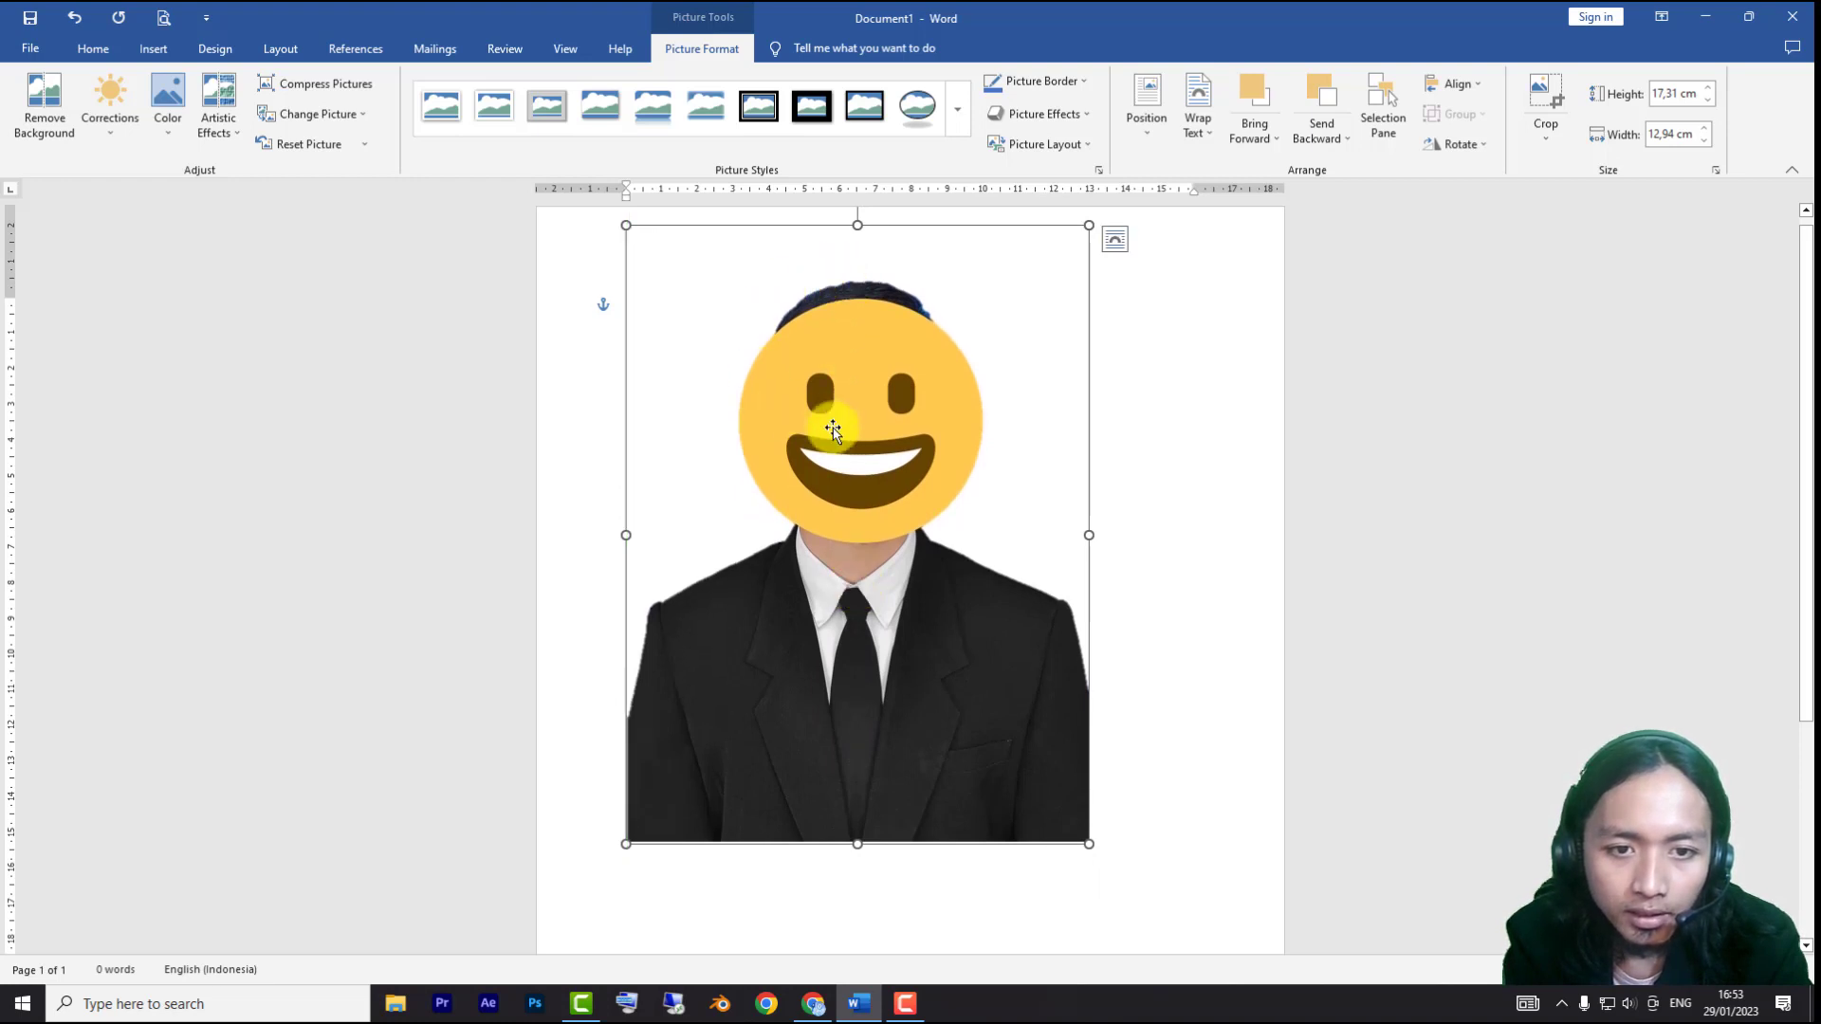